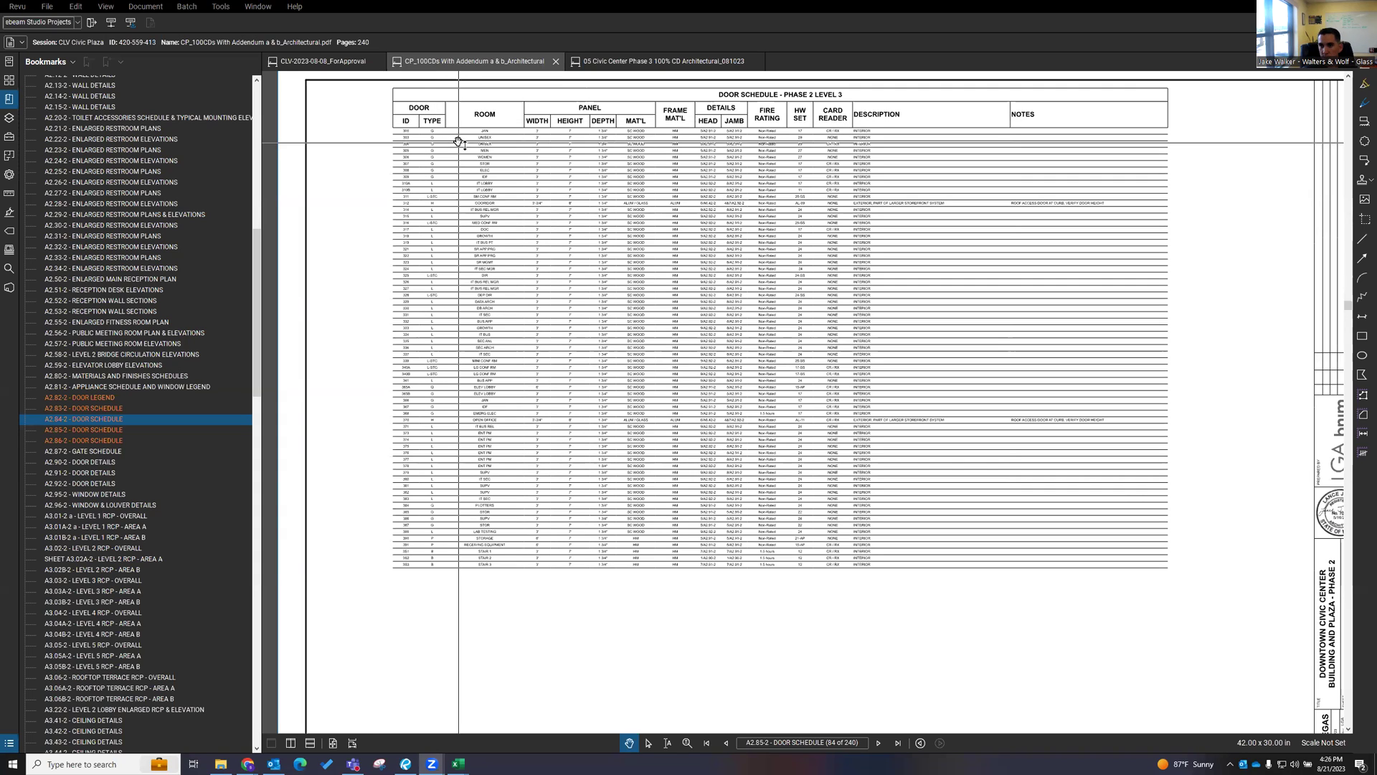
Step: Text-select the door ID column down to 391, then return to the pan tool
left_click(52, 9)
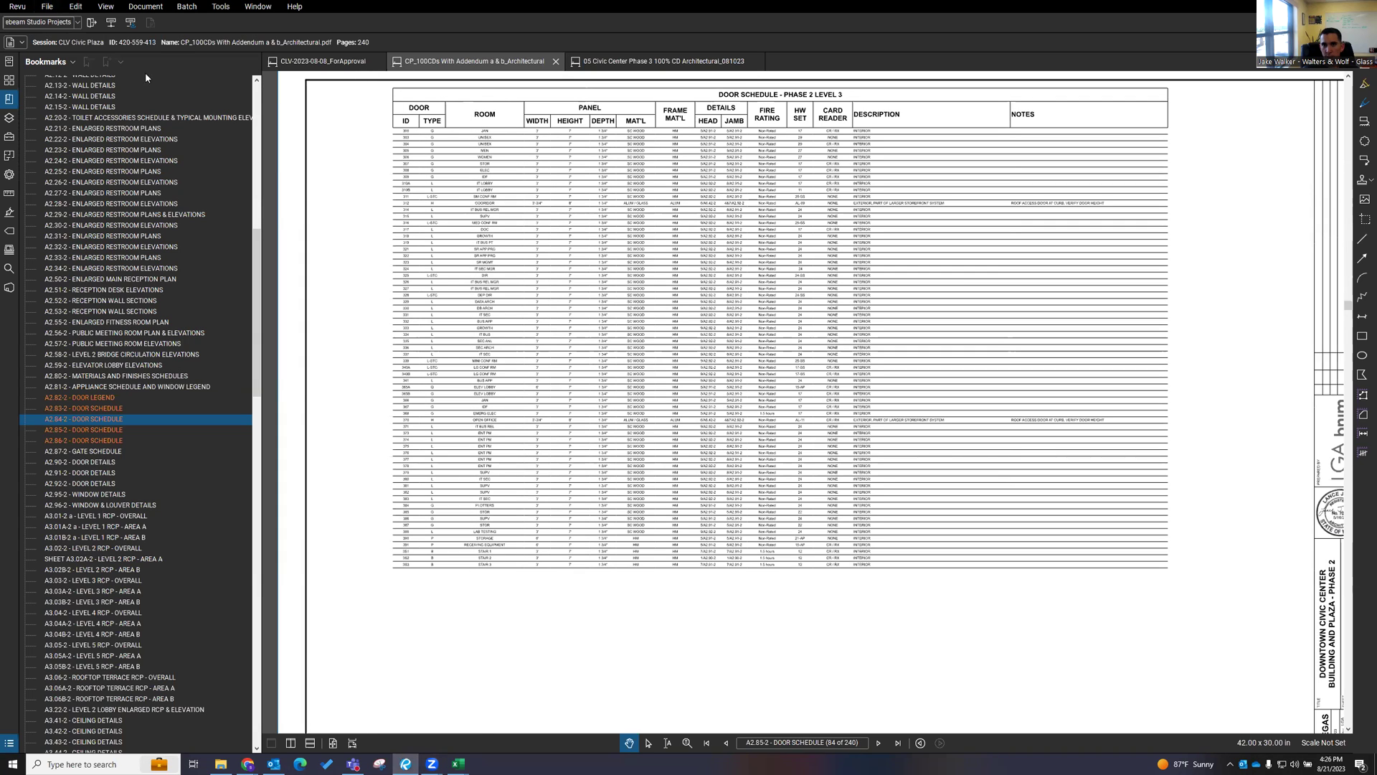
left_click(75, 7)
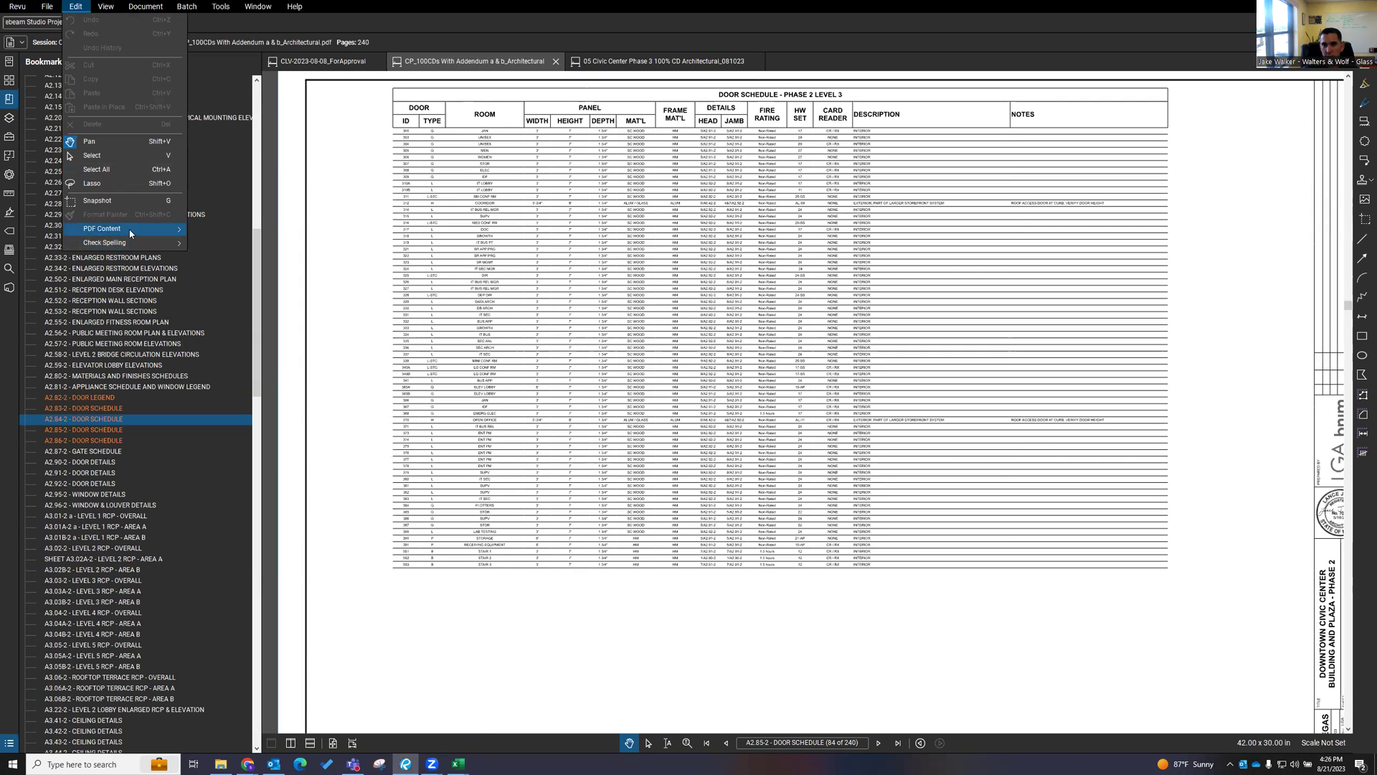
mouse_move(132, 228)
left_click(229, 278)
left_click_drag(381, 117, 422, 581)
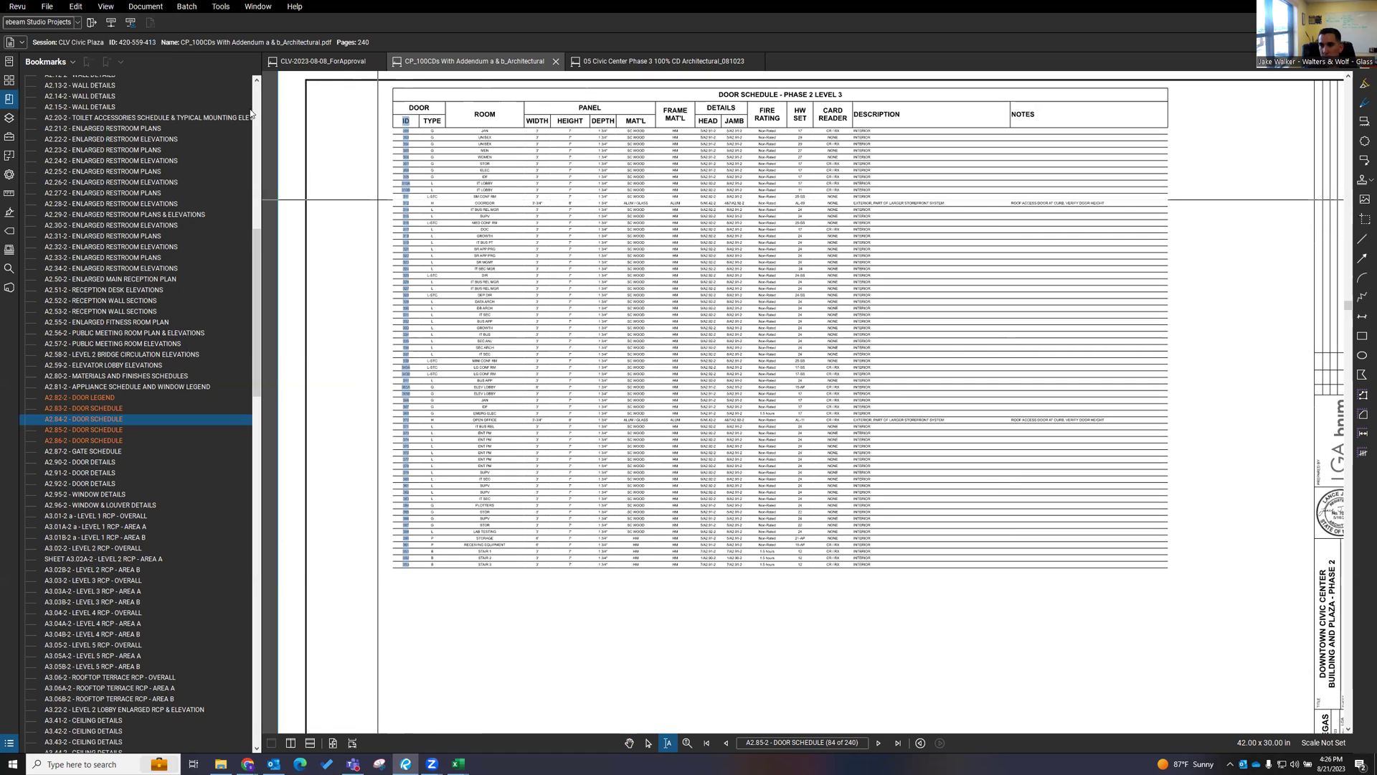
key("p")
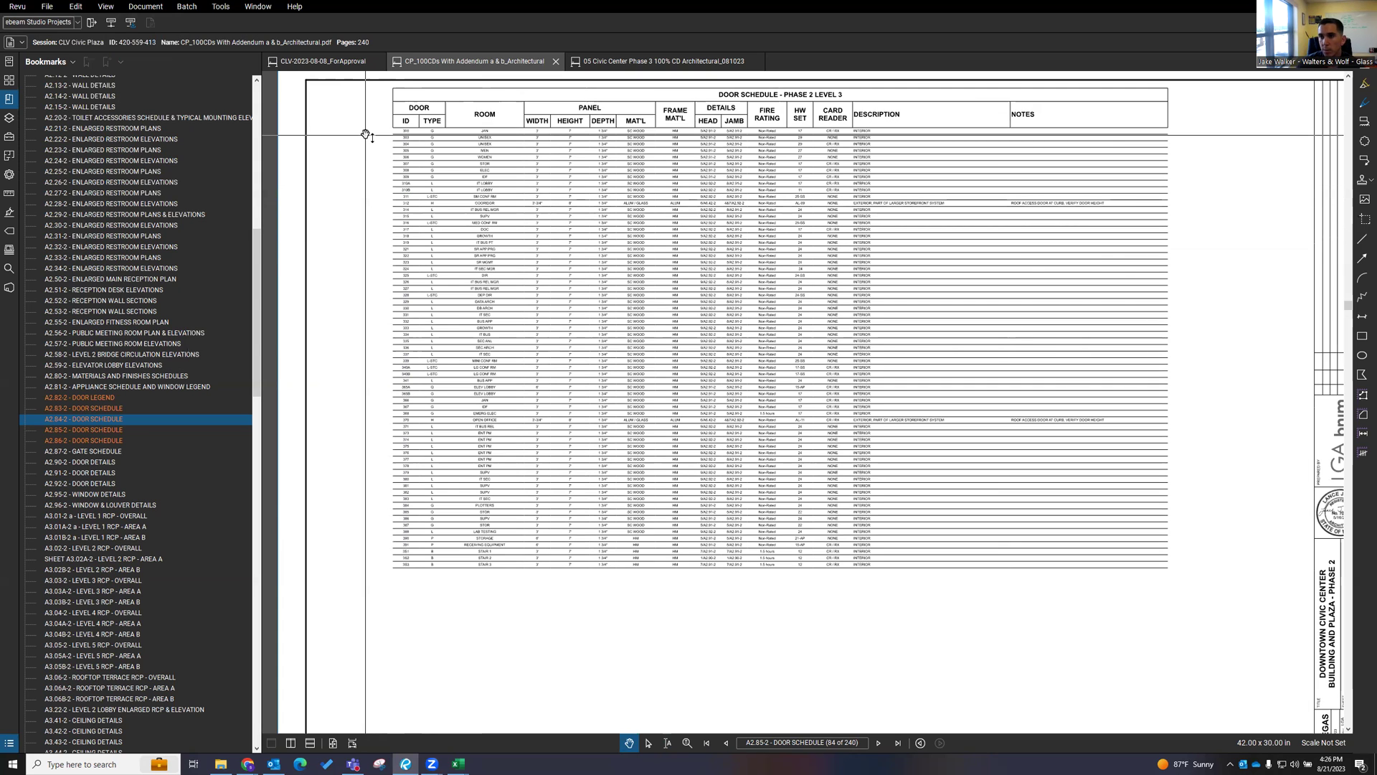
Step: Start a File > Export > Excel Workbook export using Page Region
left_click(47, 9)
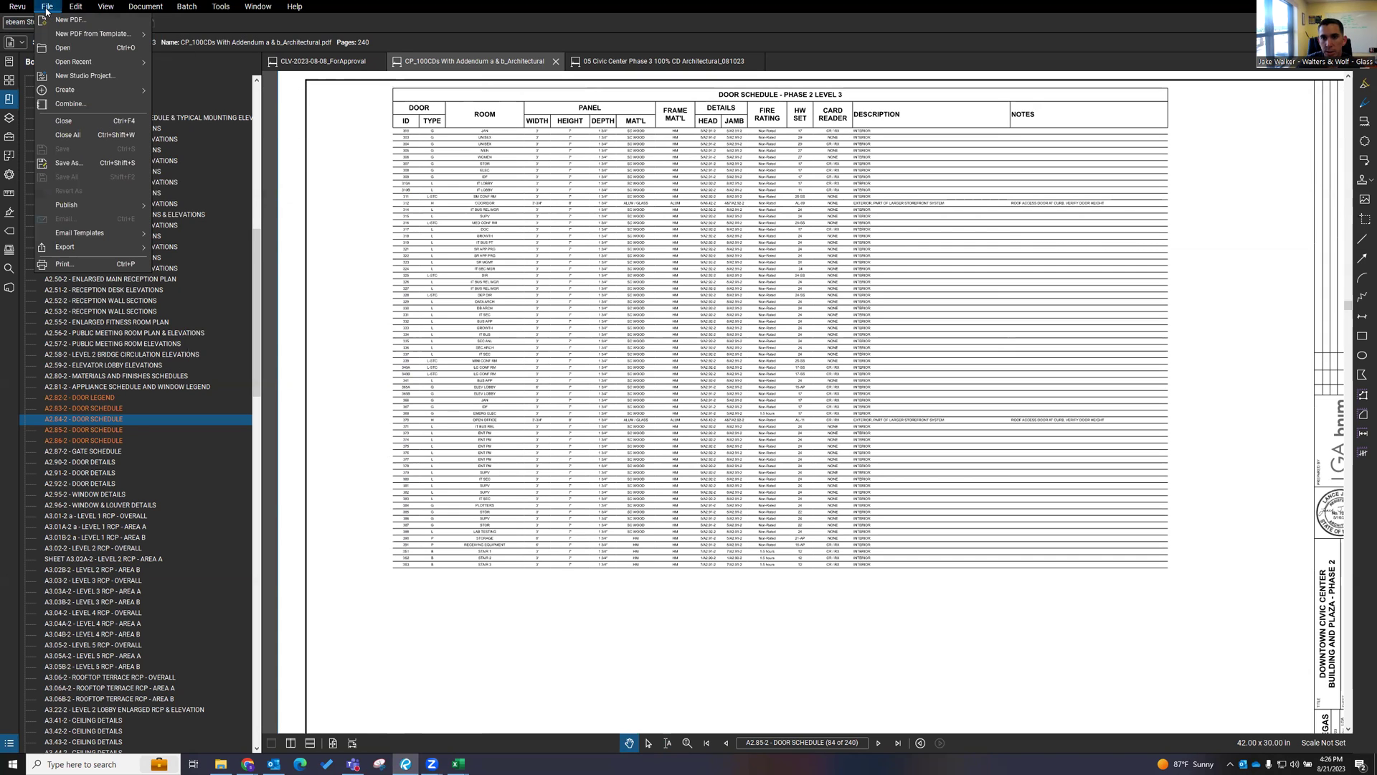
left_click(471, 246)
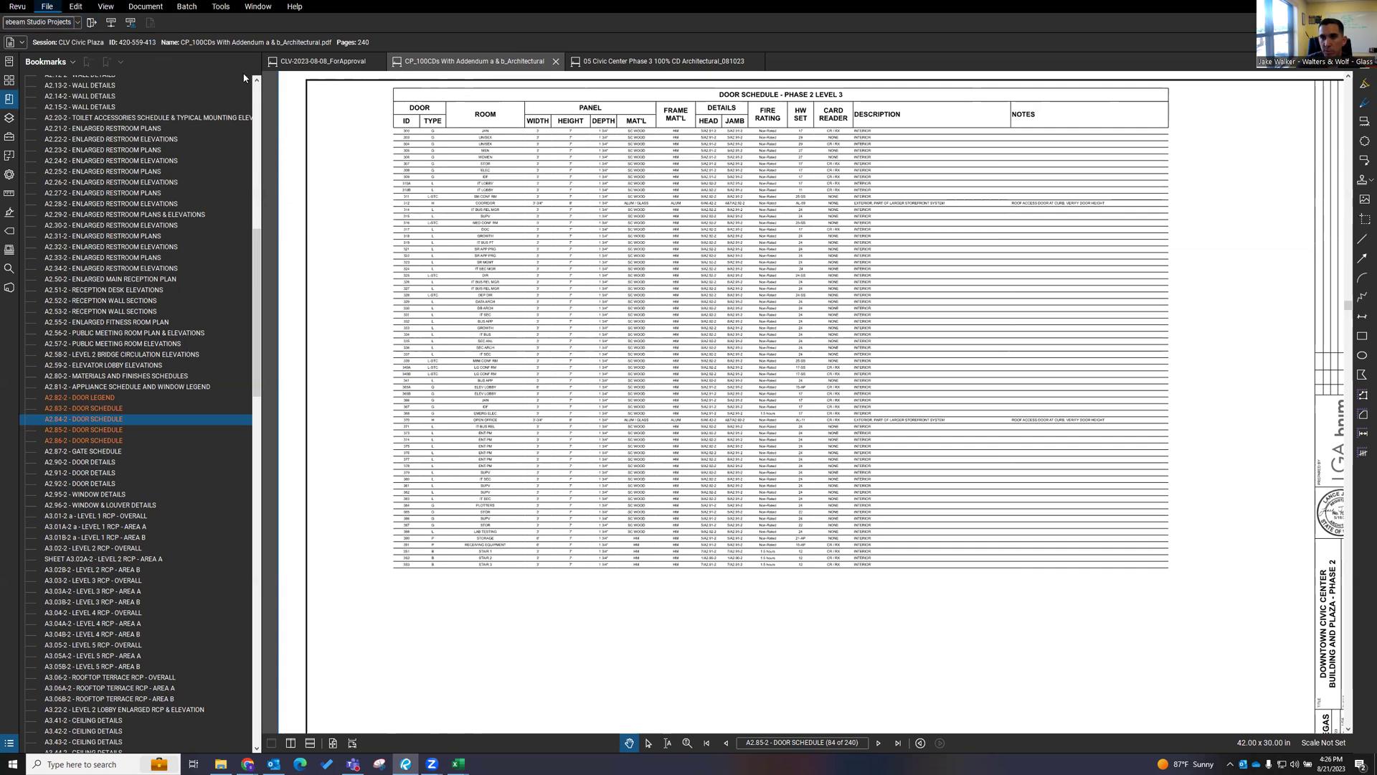
left_click(48, 8)
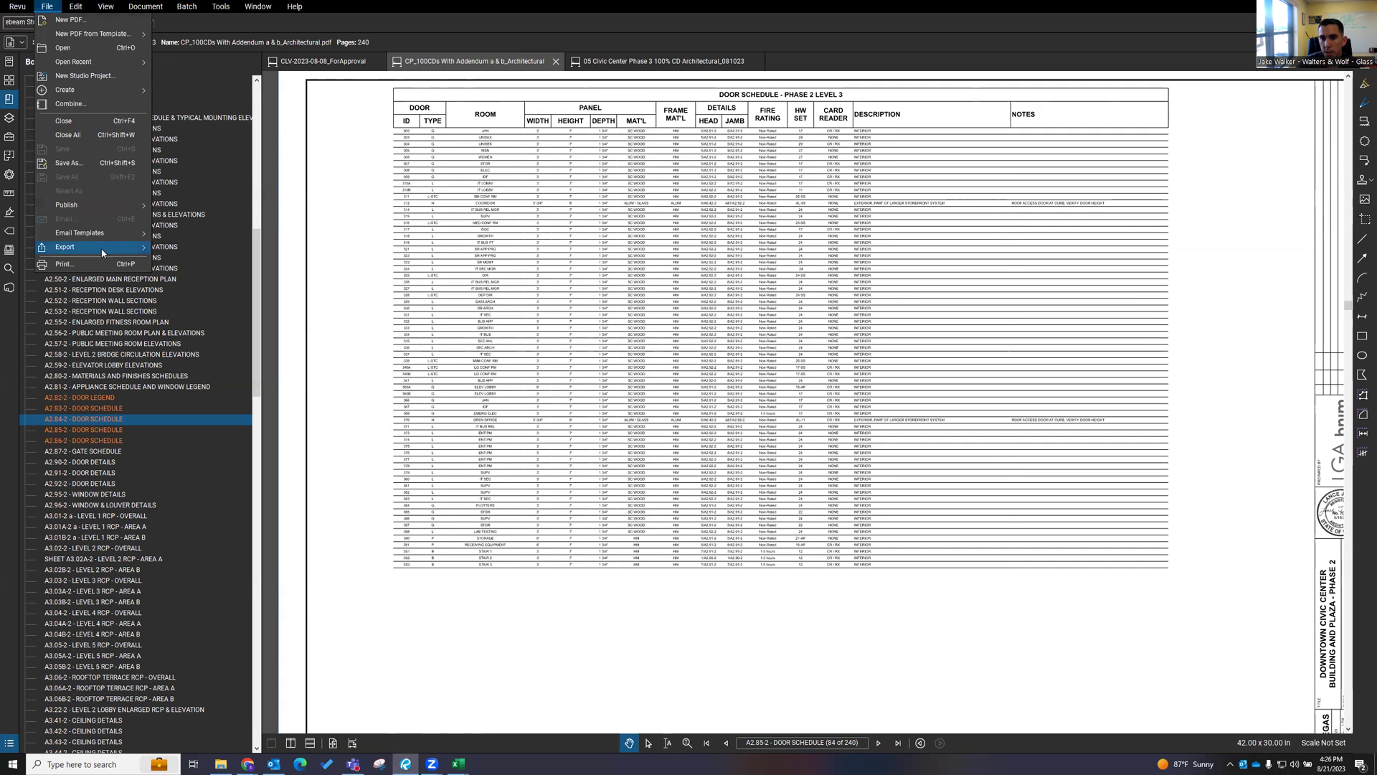
mouse_move(102, 251)
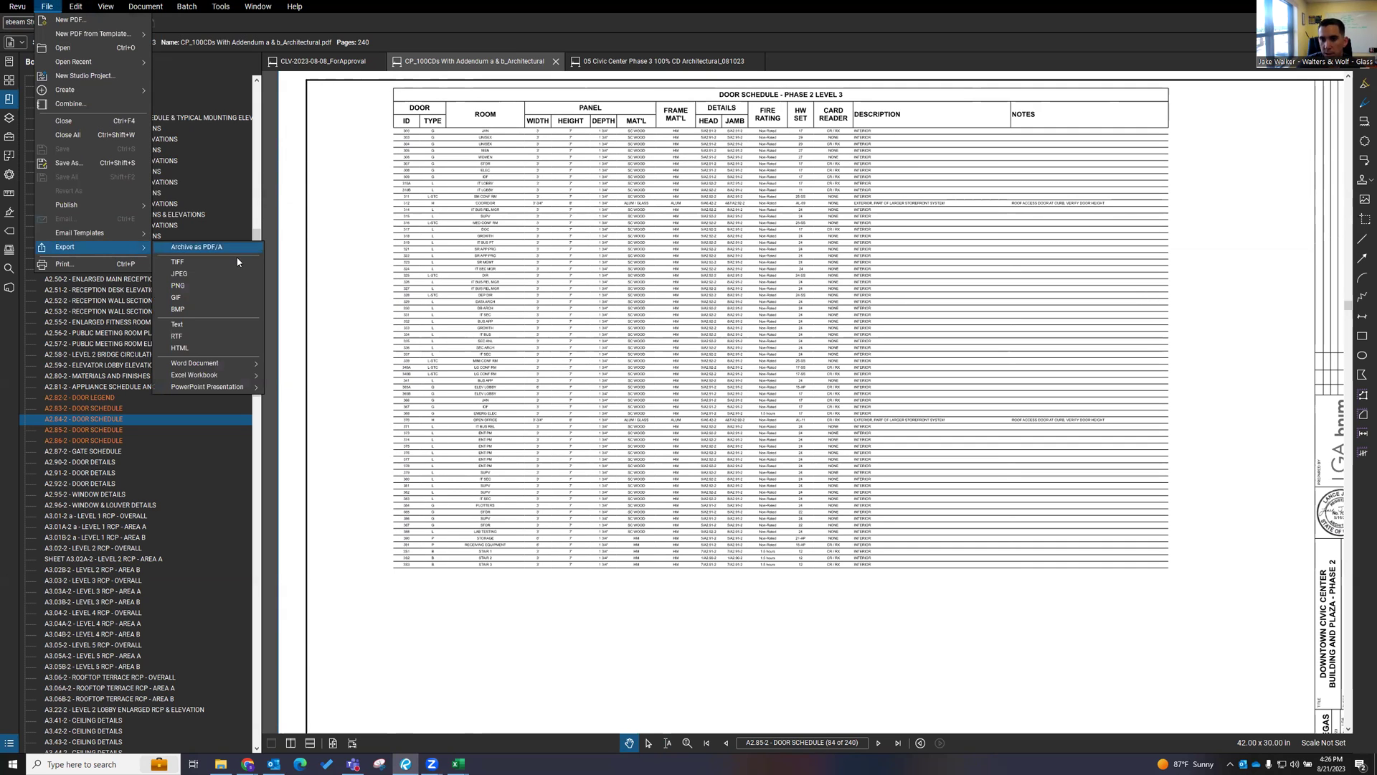
mouse_move(217, 375)
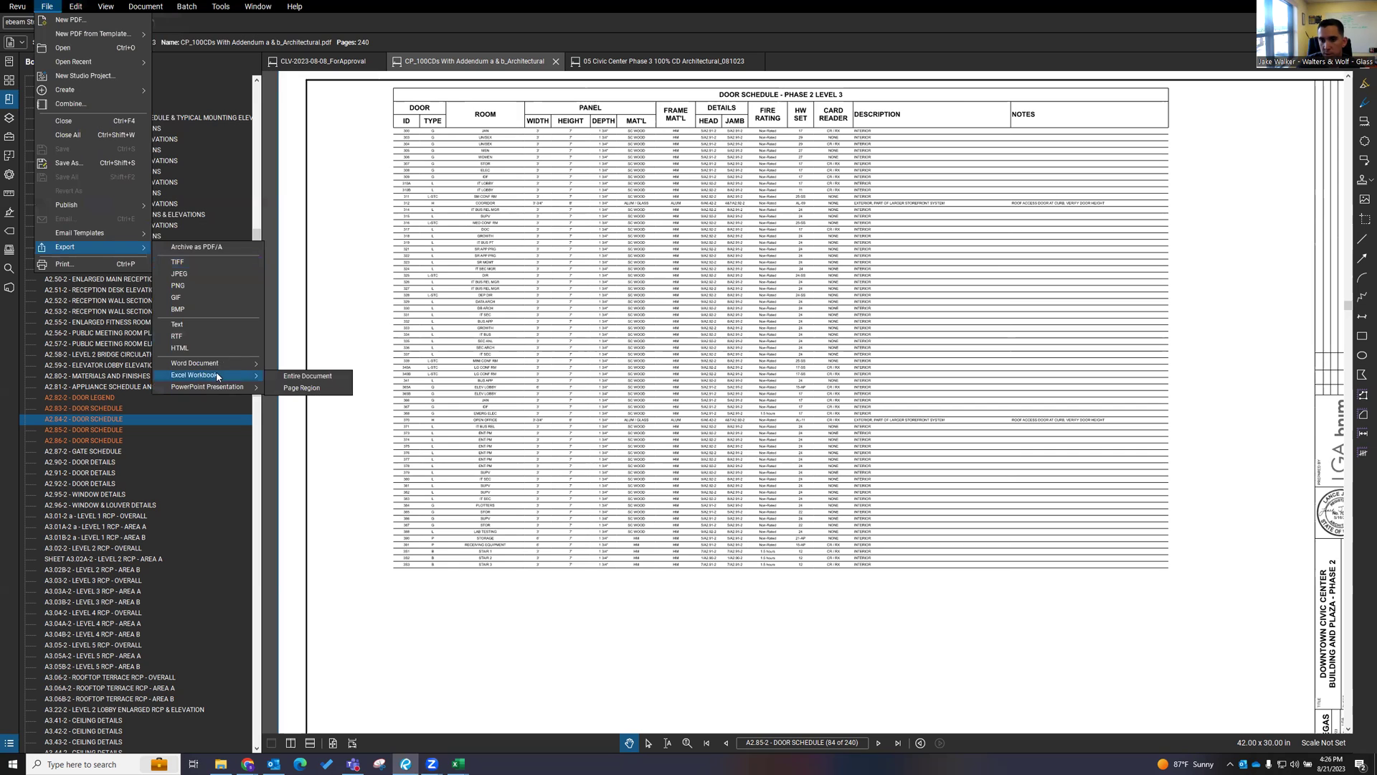
left_click(327, 391)
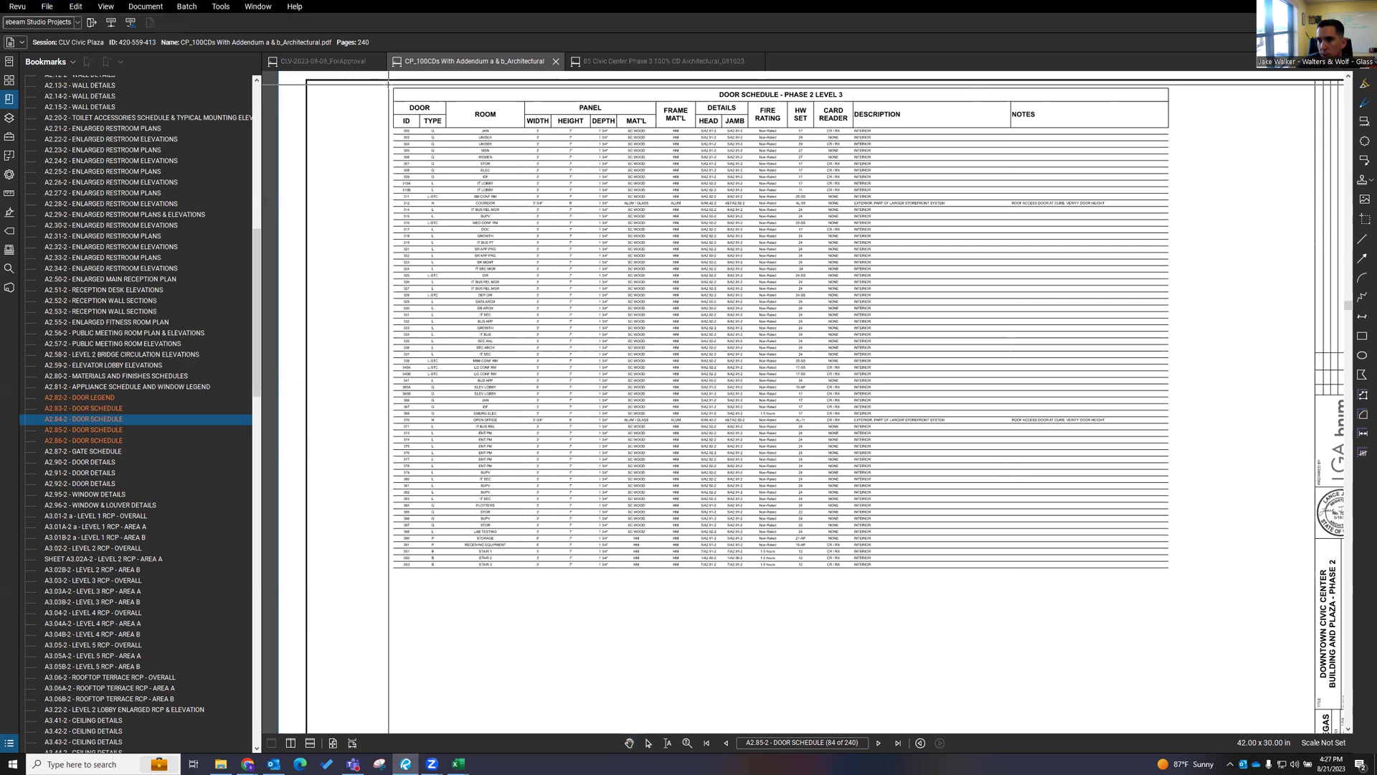
Step: Outline the whole door schedule table and save it as 'Sheet A2.85-2' in Auto Doors
left_click_drag(388, 85, 1180, 573)
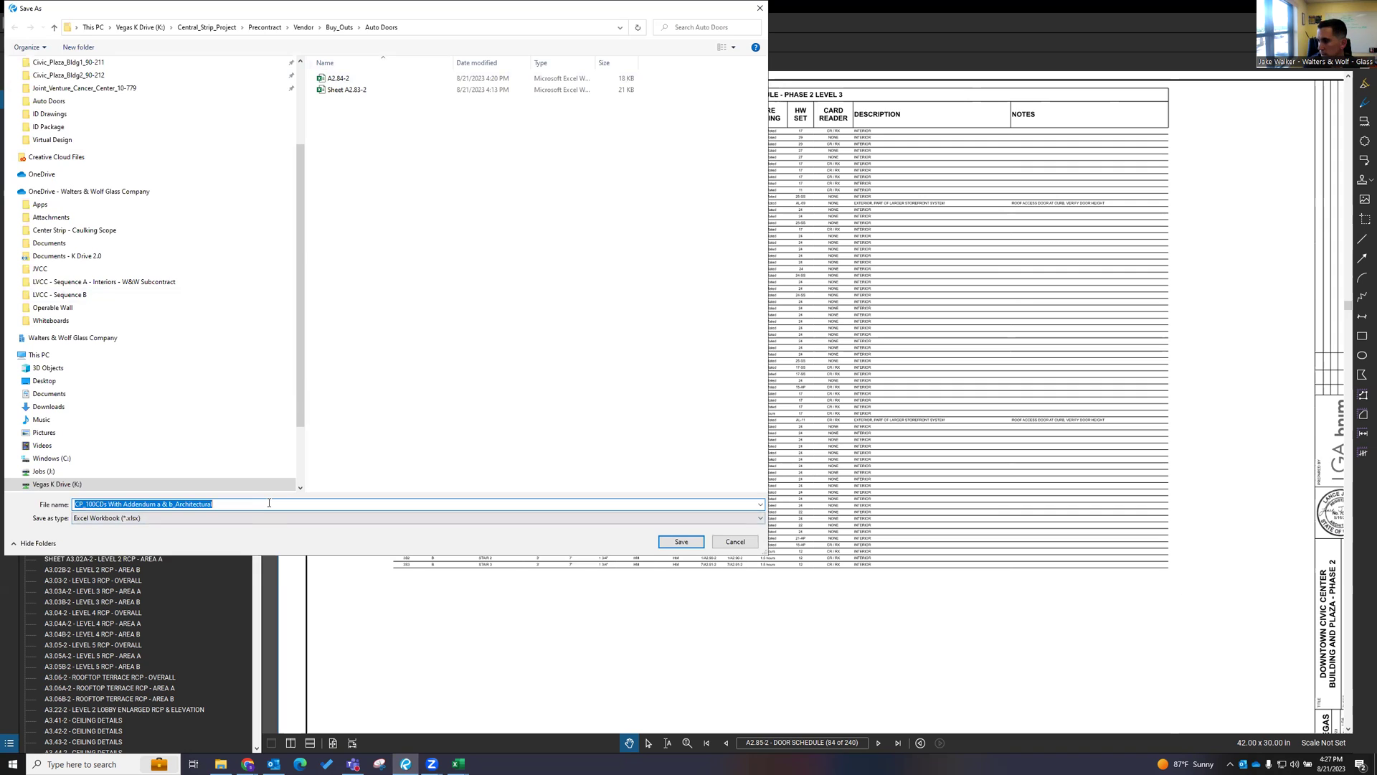
type("Sheet")
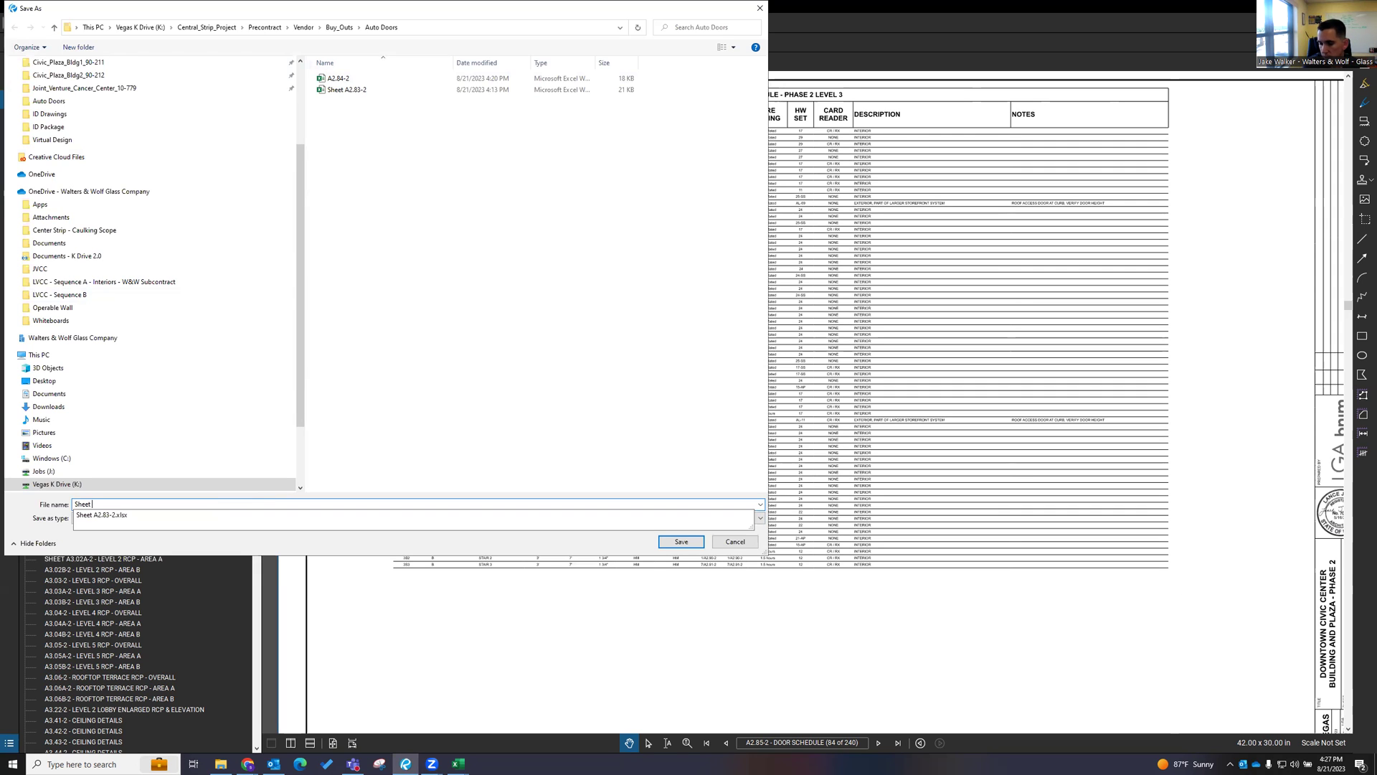
type(" A2.85-2")
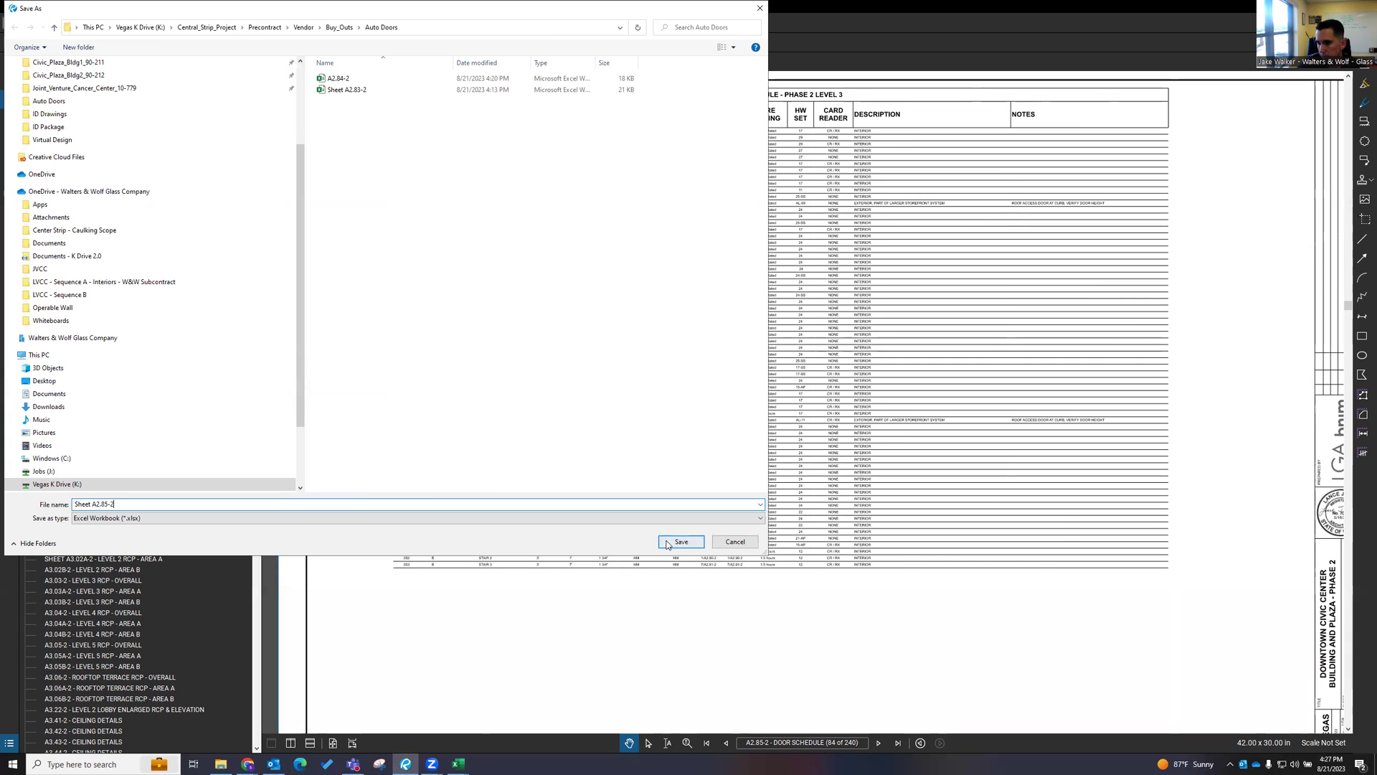
key("Return")
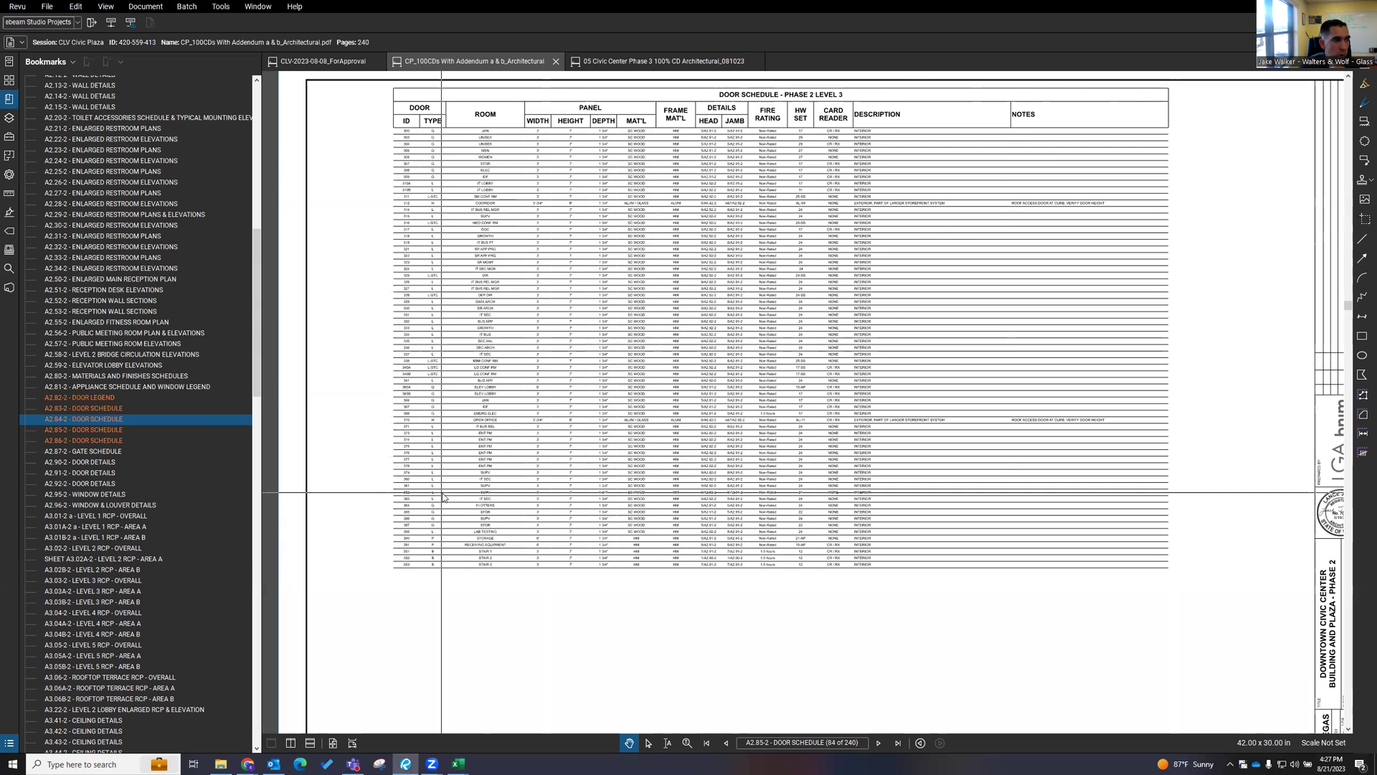
Step: In Excel, unmerge the FRAME MAT'L header and copy it into the column M header cell
key("alt+Tab")
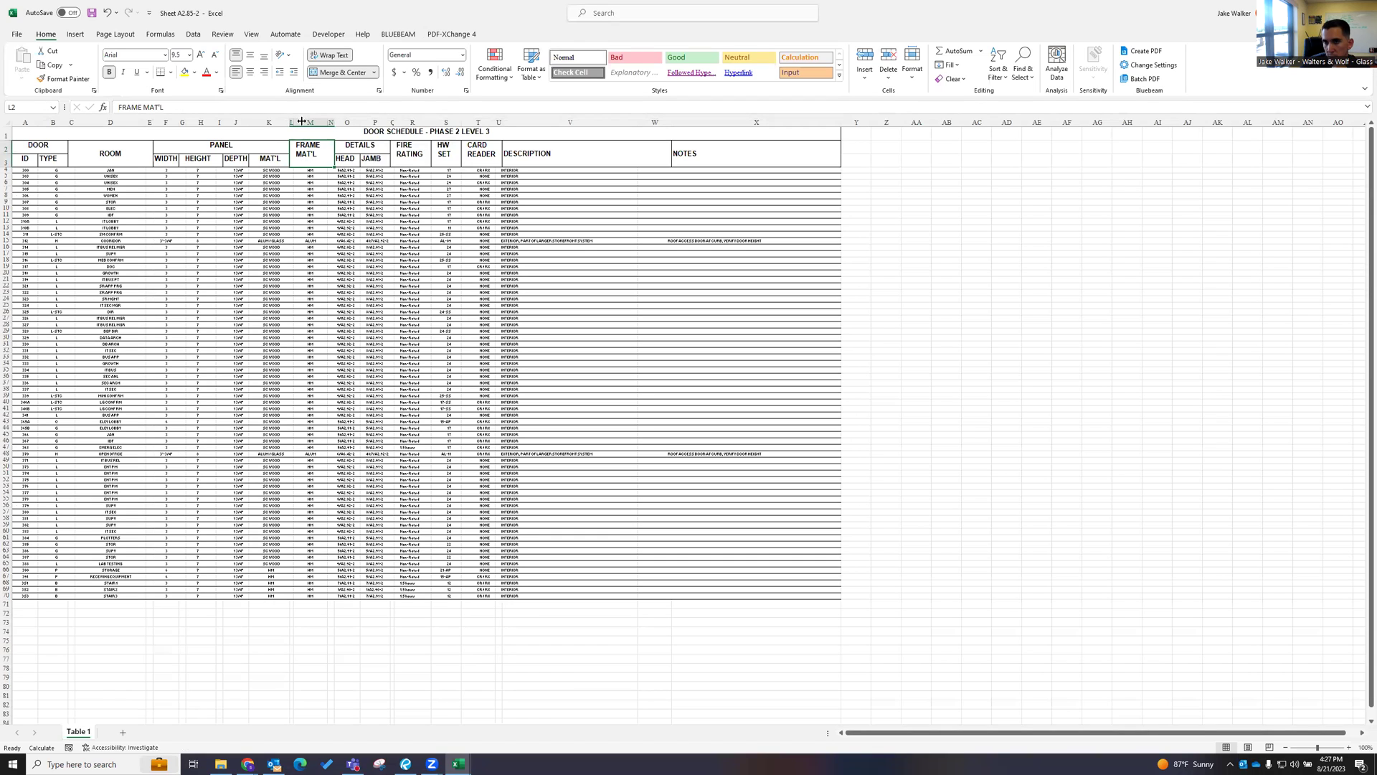
key("alt+h")
key("m")
key("c")
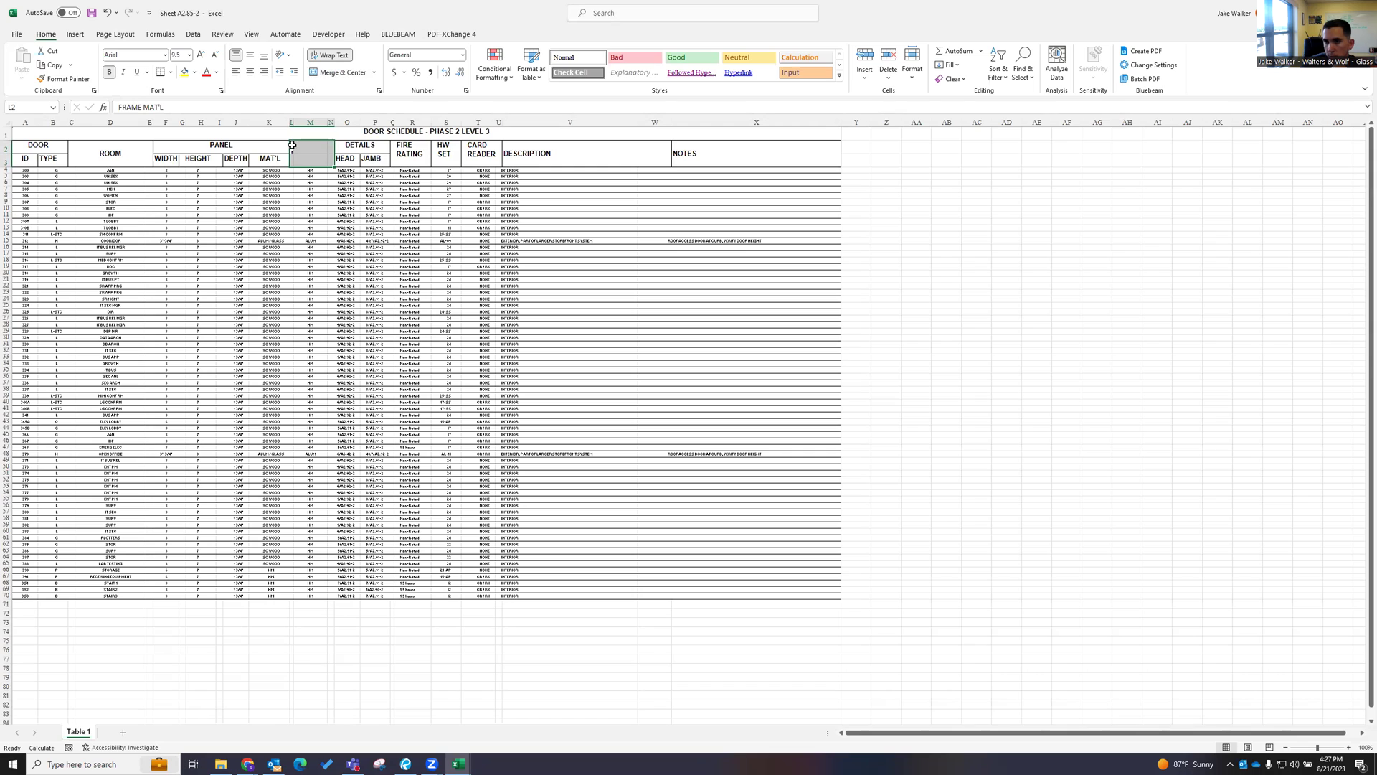
left_click(293, 147)
key("ctrl+c")
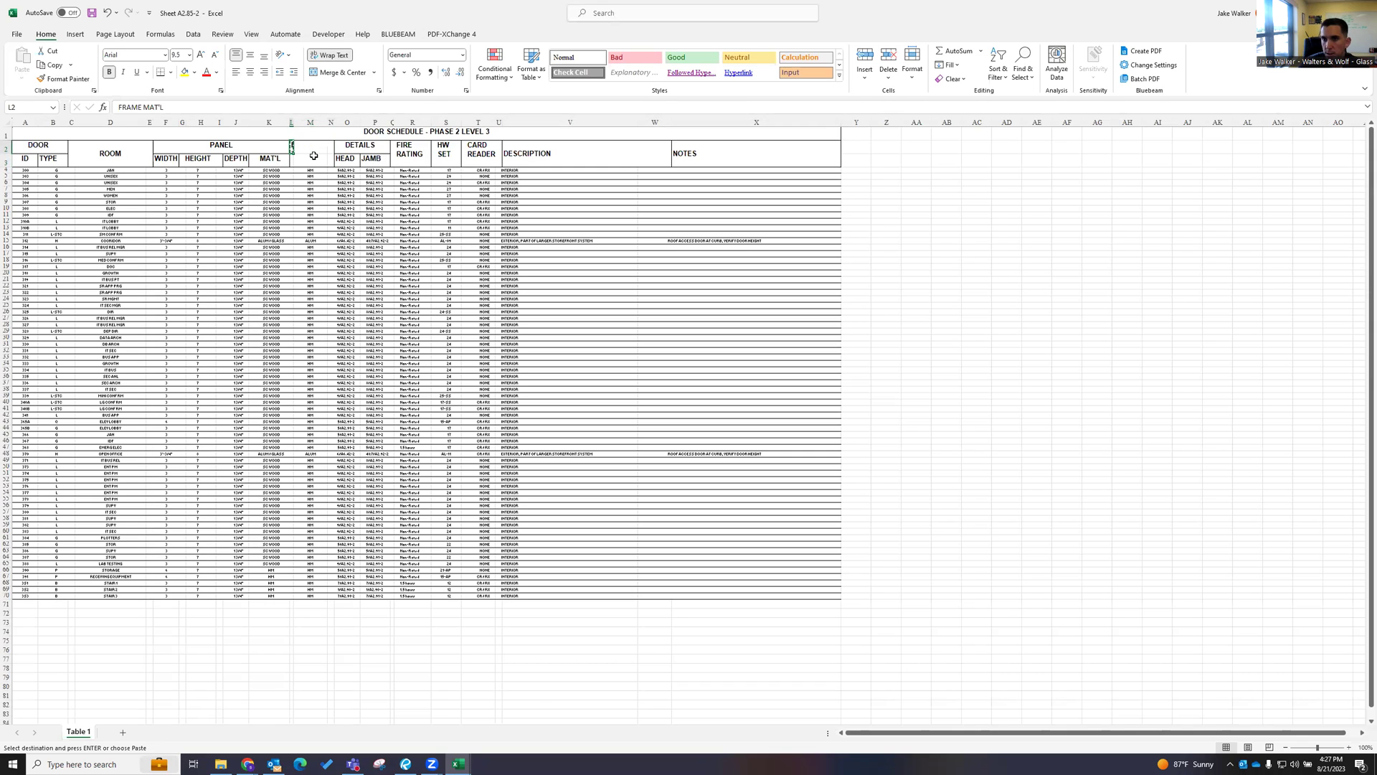
left_click(296, 158)
key("ctrl+v")
Step: Unhide column L to reveal the FRAME MAT'L column
left_click(291, 122)
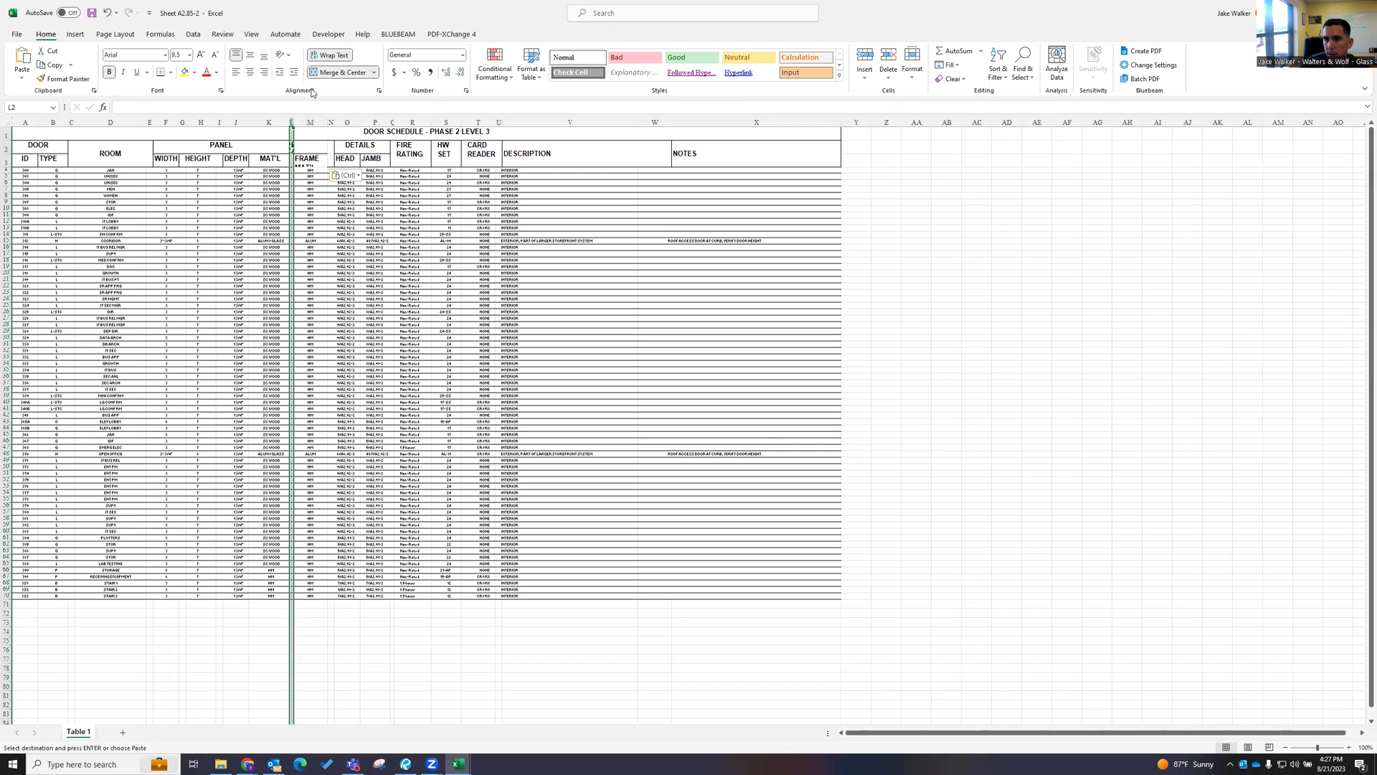
right_click(292, 122)
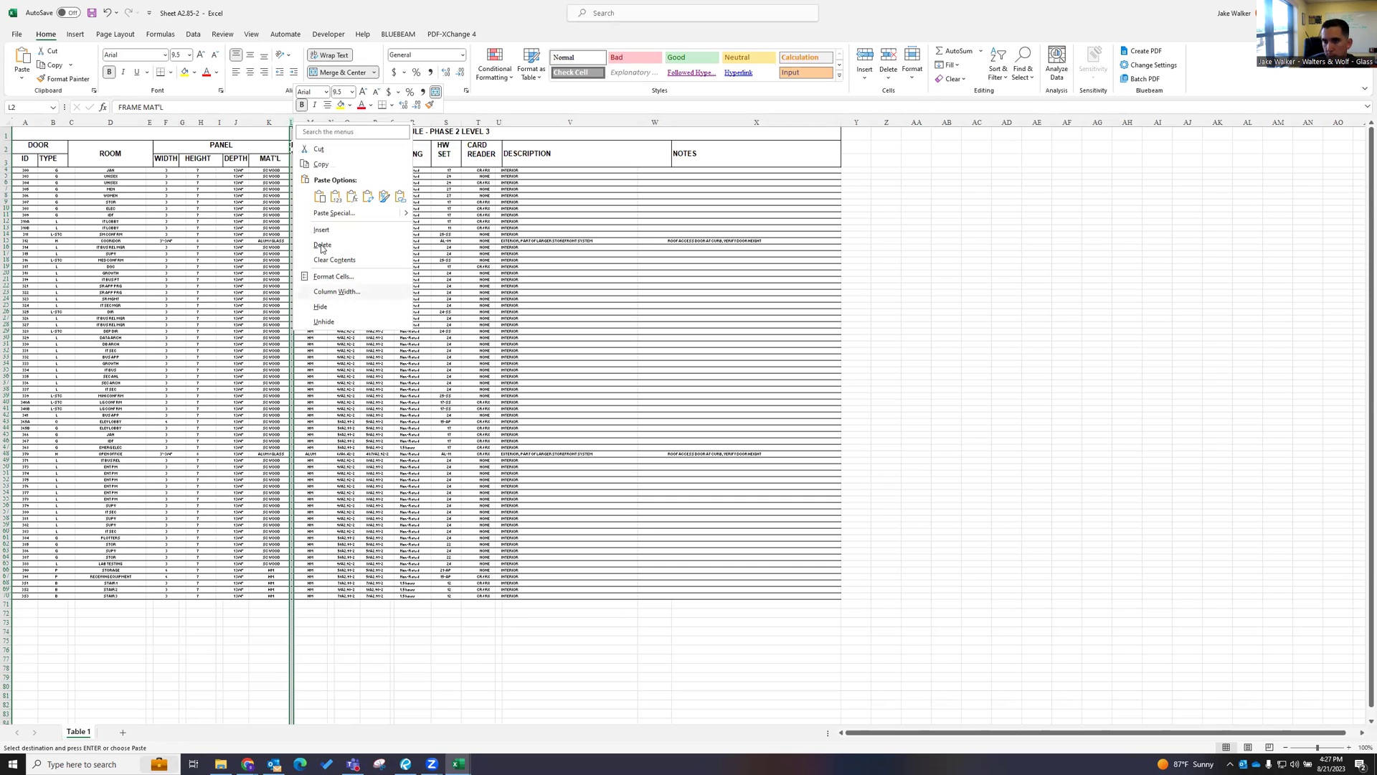
left_click(323, 322)
Step: Turn on filtering for the MAT'L column entries
left_click(297, 233)
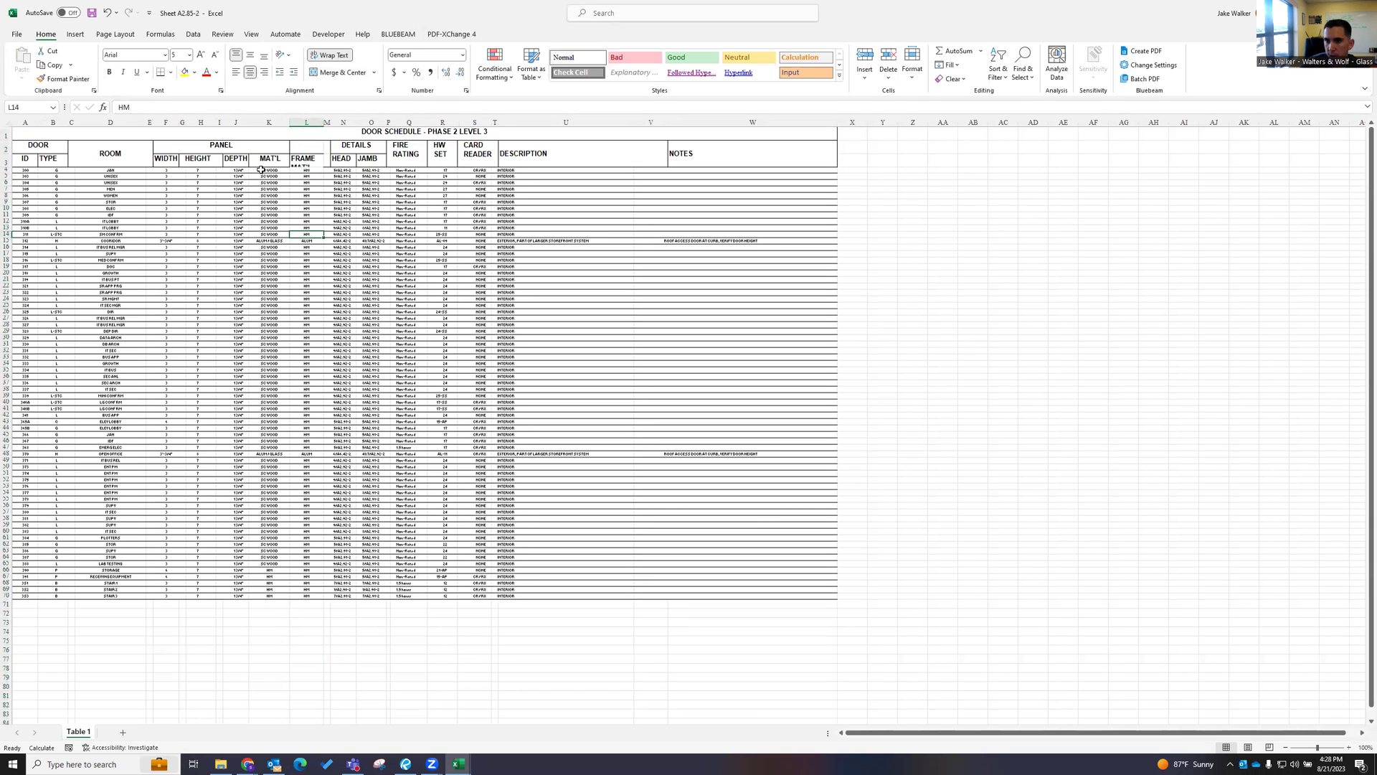
left_click_drag(261, 168, 273, 597)
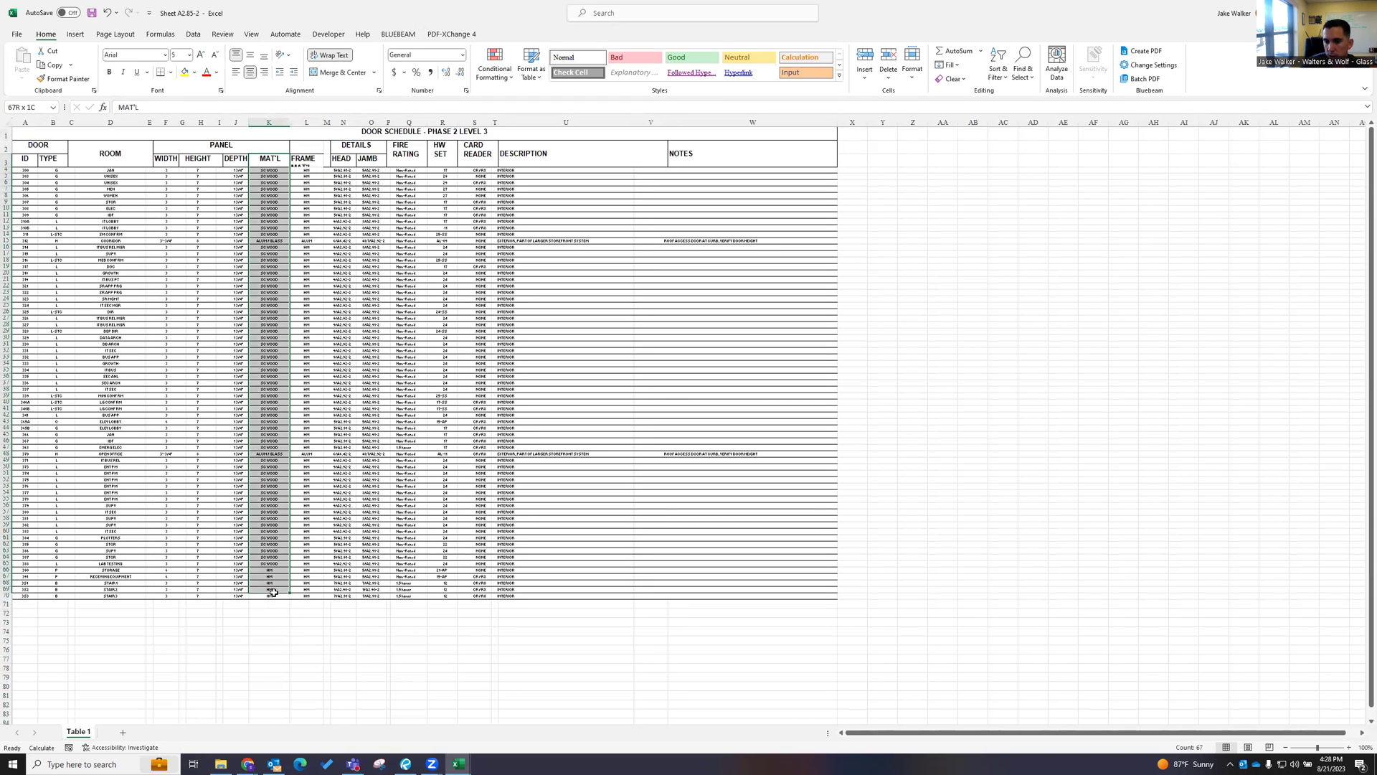
left_click(993, 76)
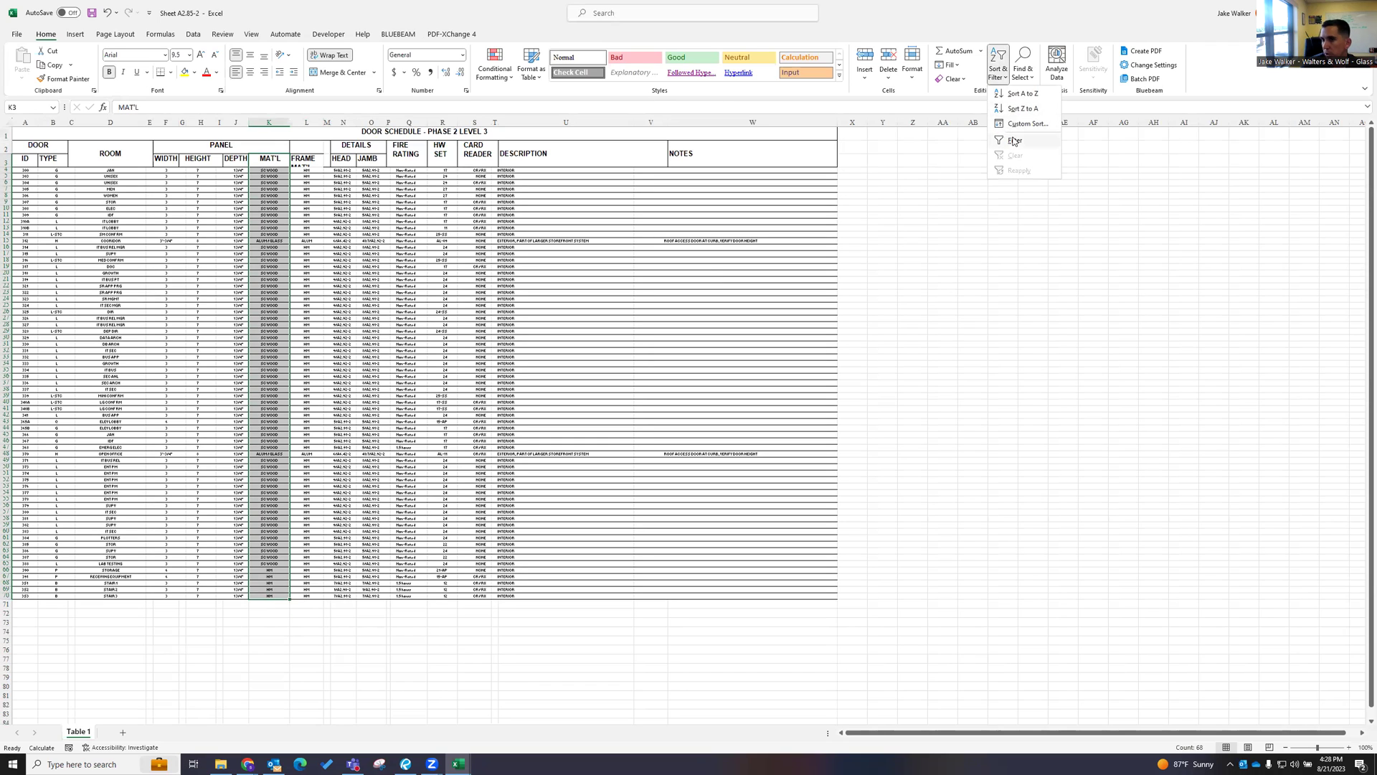
left_click(997, 147)
Step: Filter MAT'L to show only ALUM / GLASS doors
left_click(308, 132)
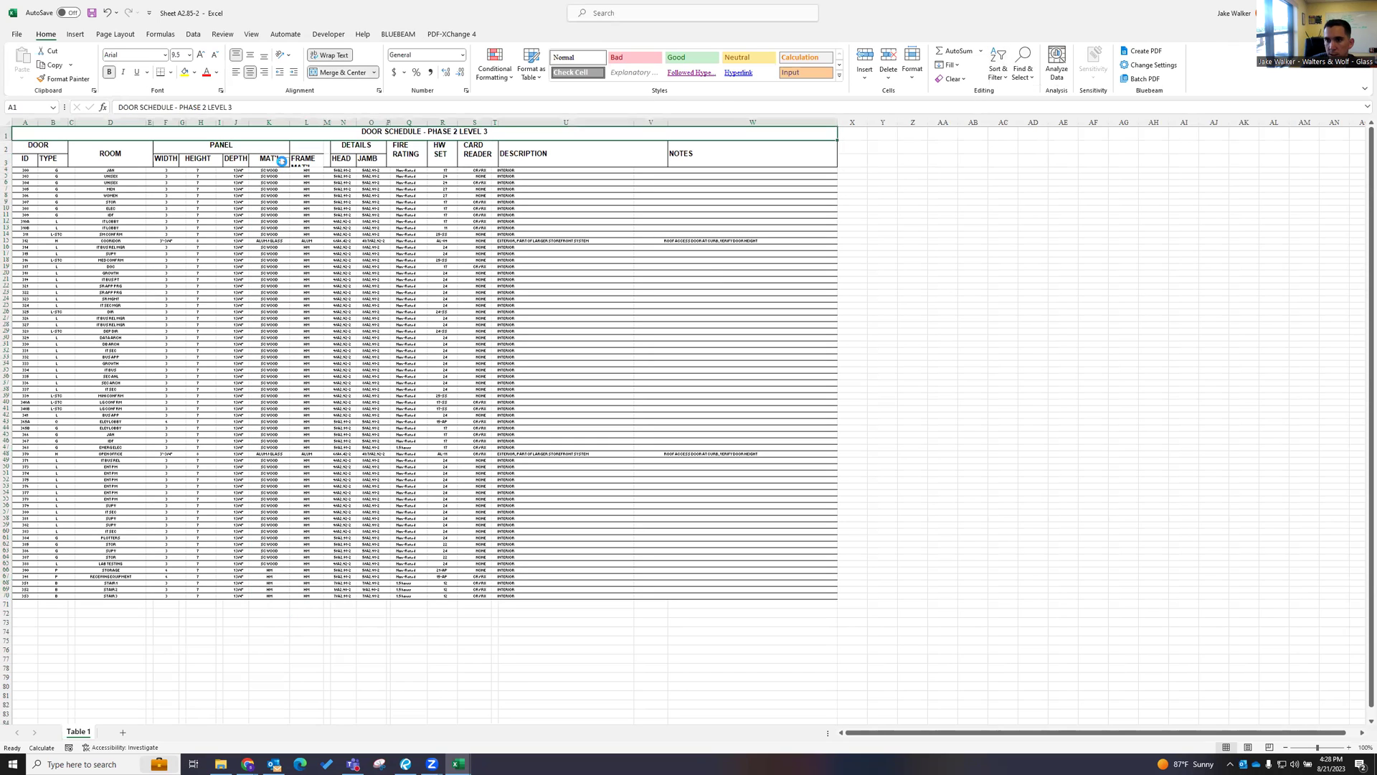
left_click(284, 162)
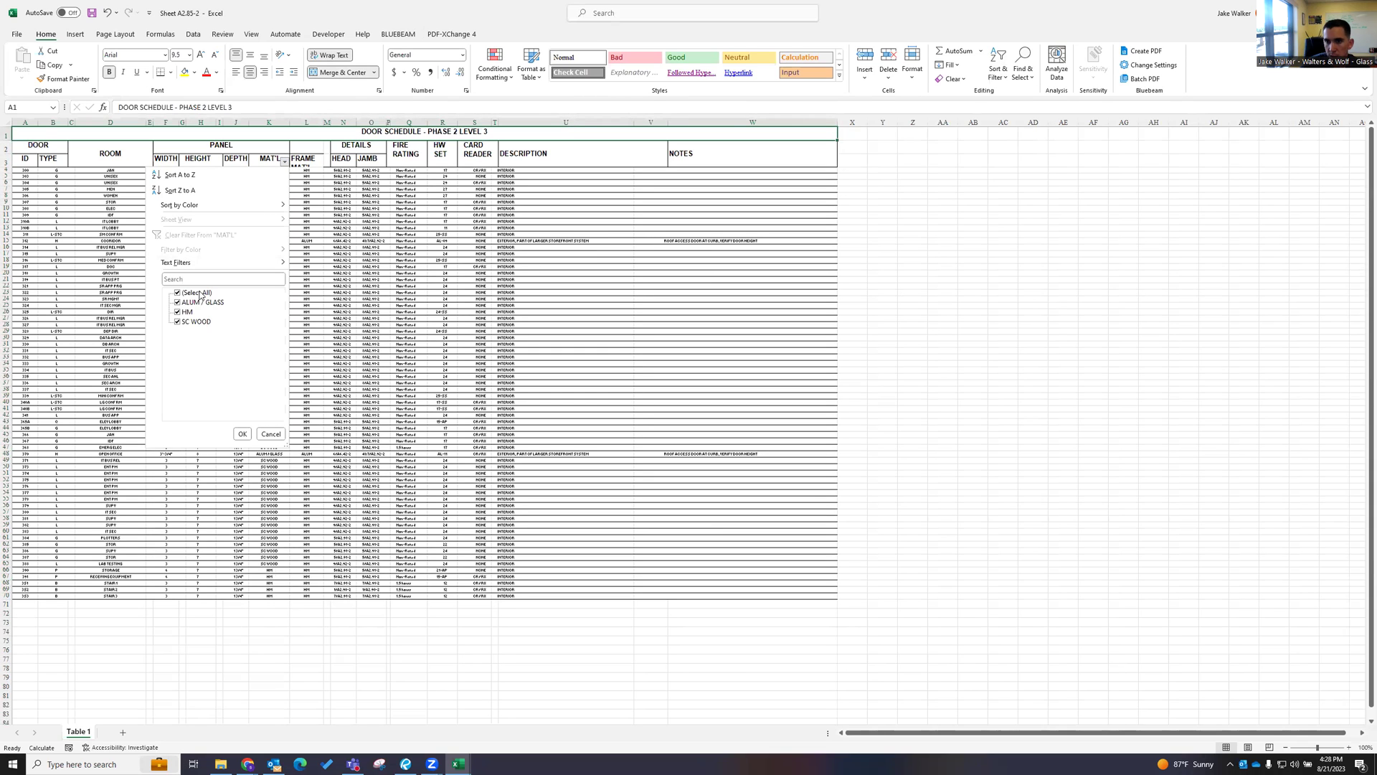
left_click(201, 292)
left_click(201, 302)
left_click(243, 434)
Step: Set the font size of door rows 15 and 48 to 10
left_click(140, 229)
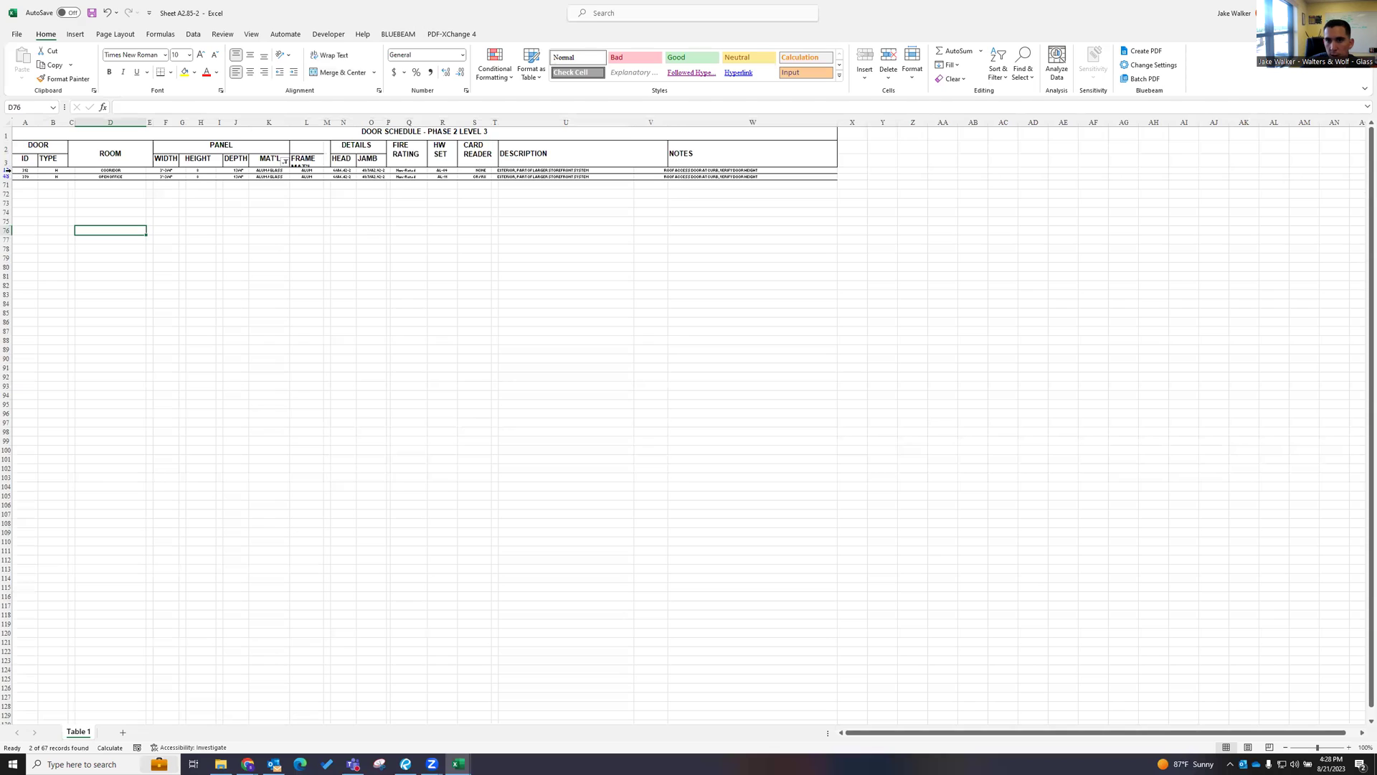
left_click_drag(8, 169, 8, 176)
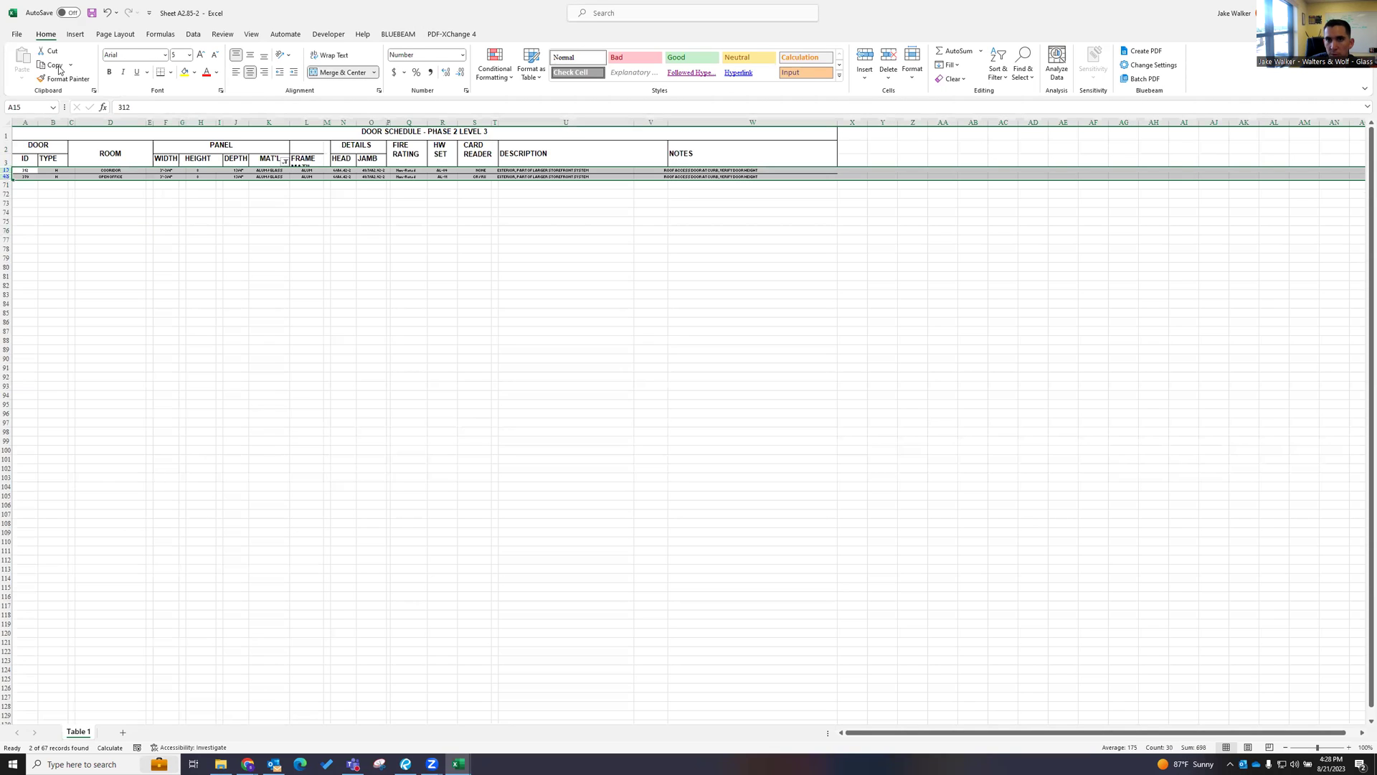
left_click(190, 55)
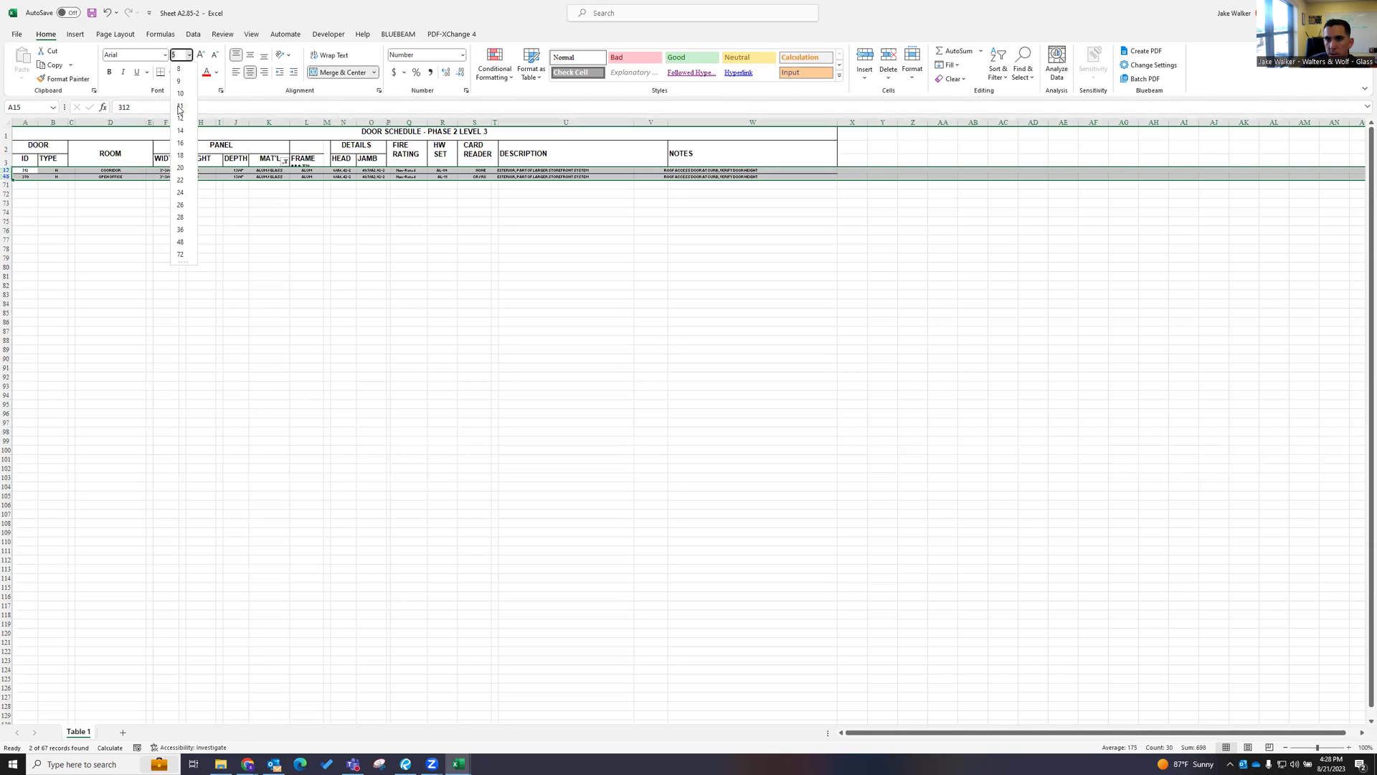
left_click(181, 94)
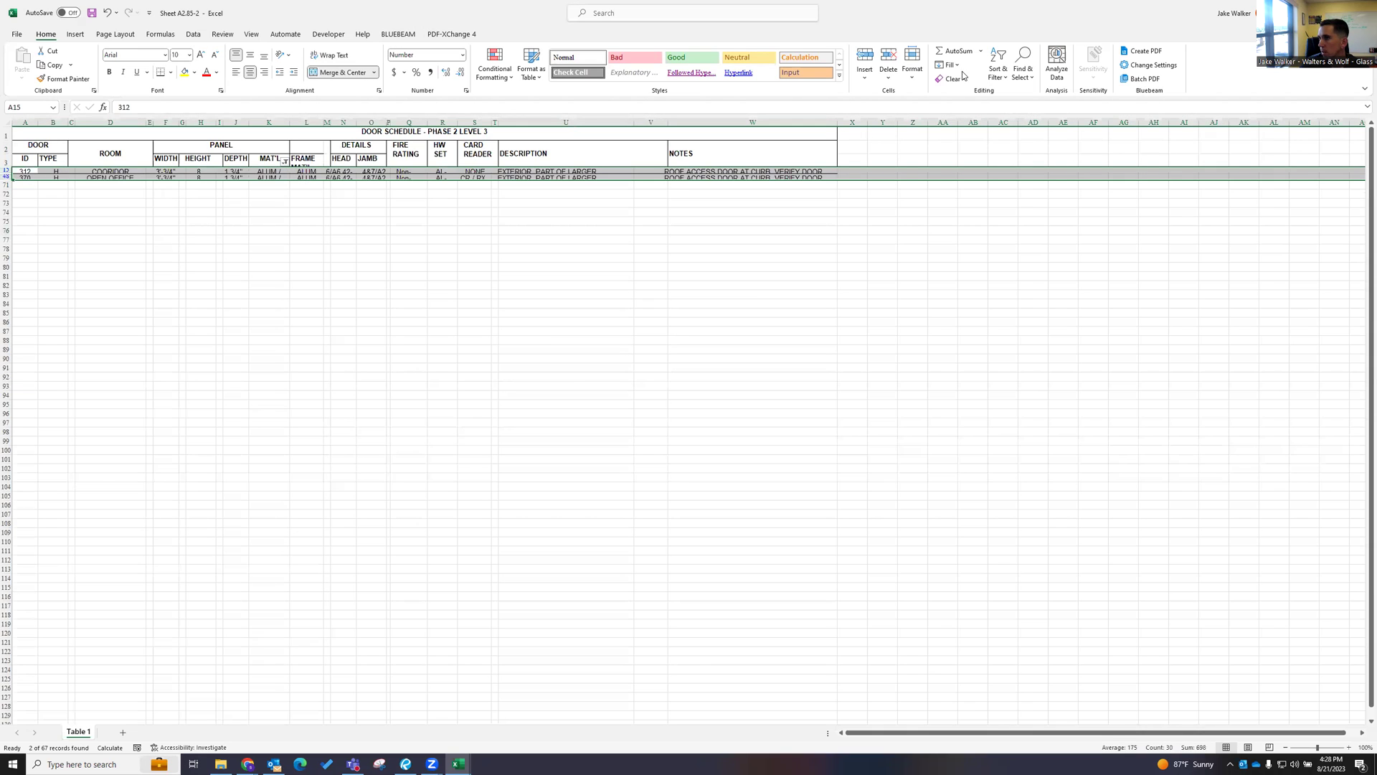
Step: AutoFit the height of both rows so their wrapped text shows fully
left_click(912, 63)
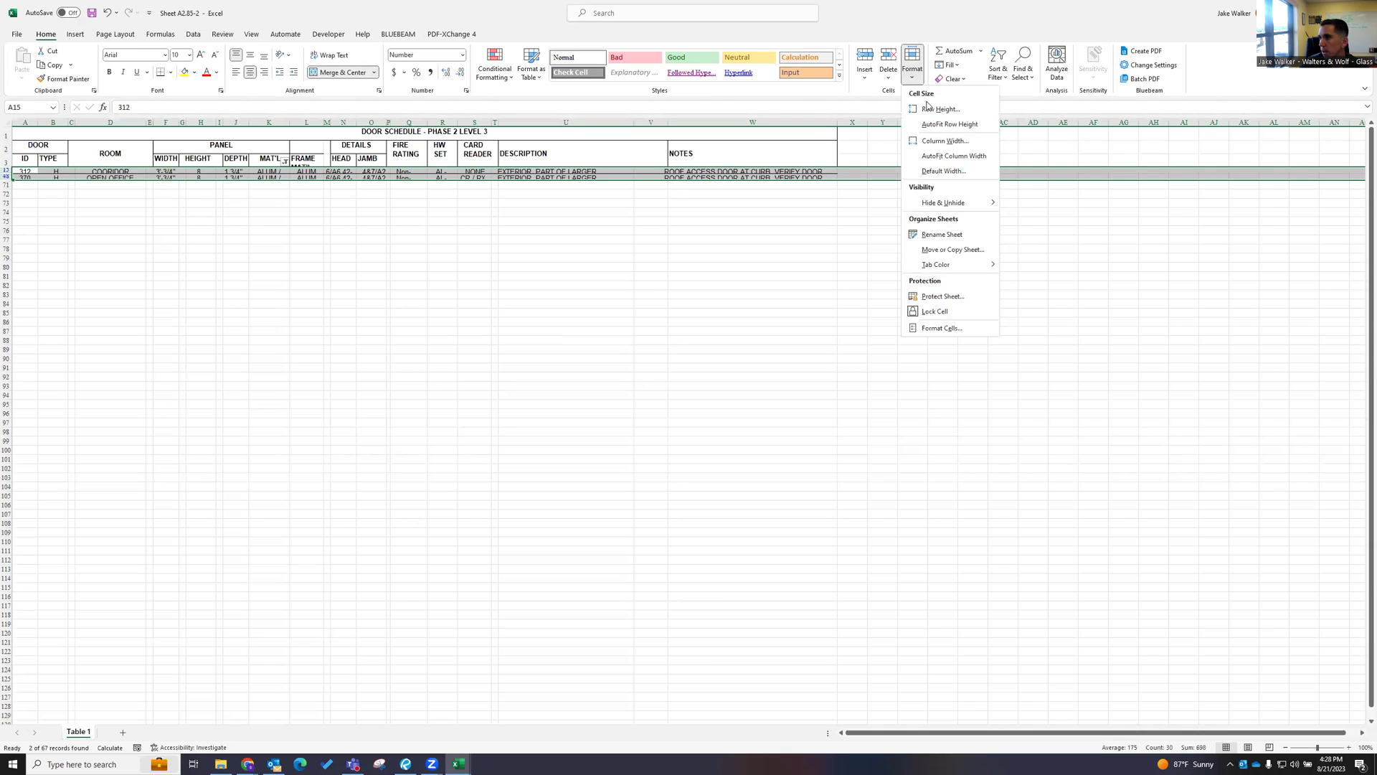
left_click(941, 109)
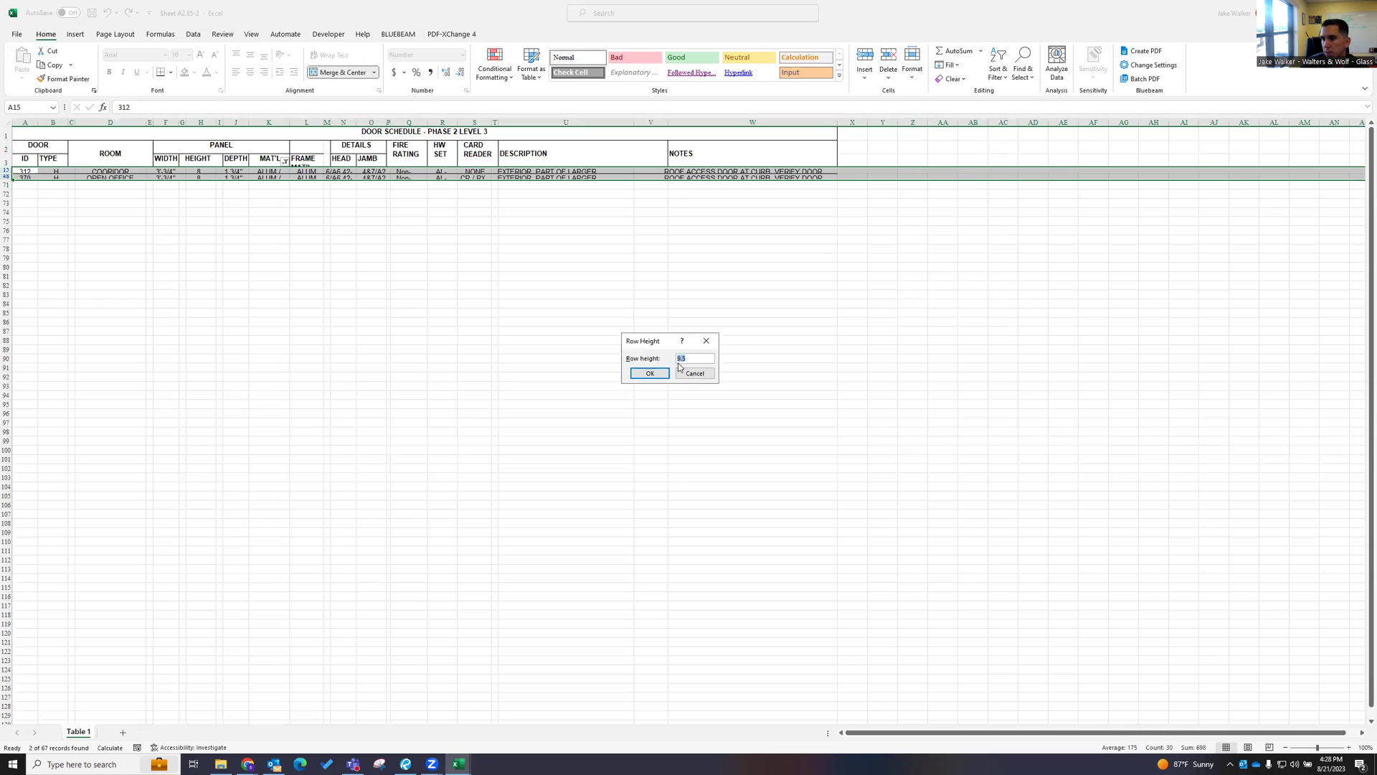
key("Escape")
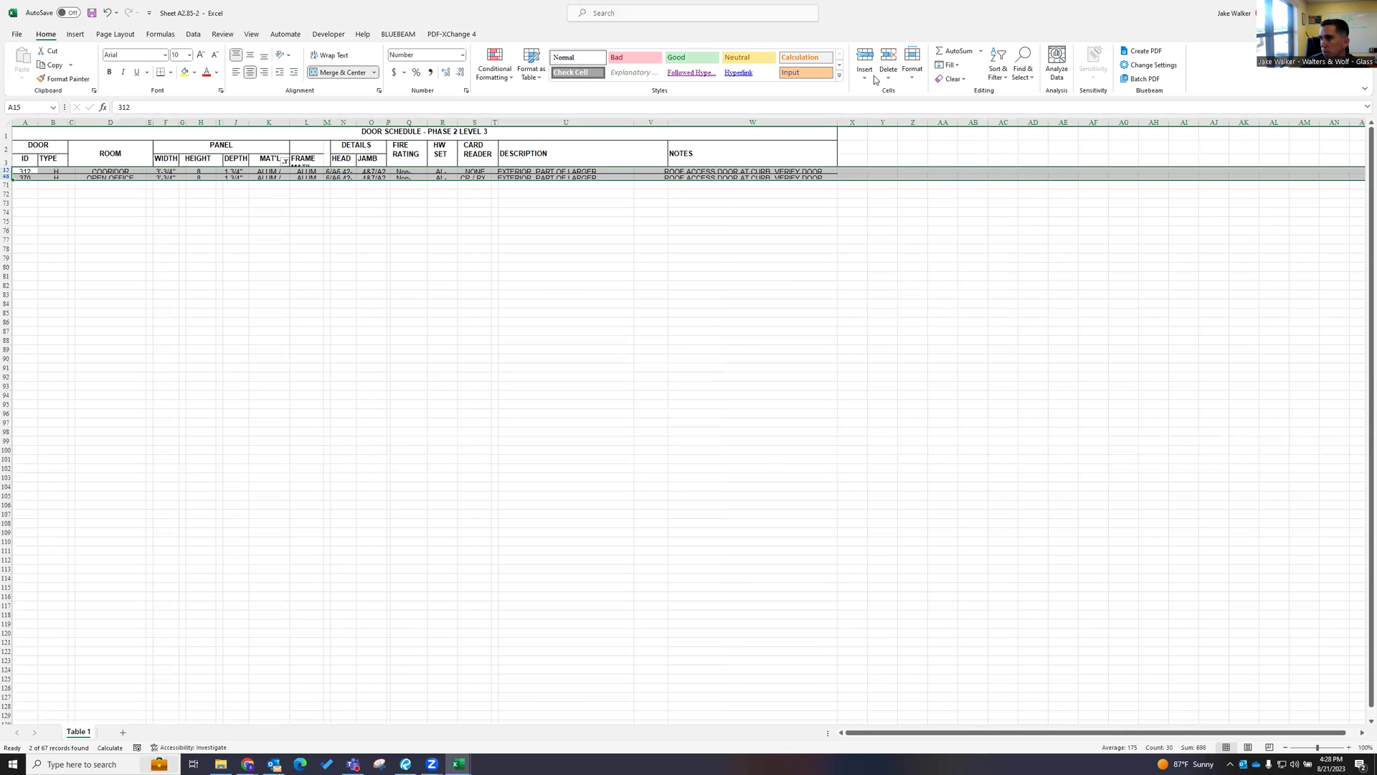
left_click(915, 79)
left_click(914, 78)
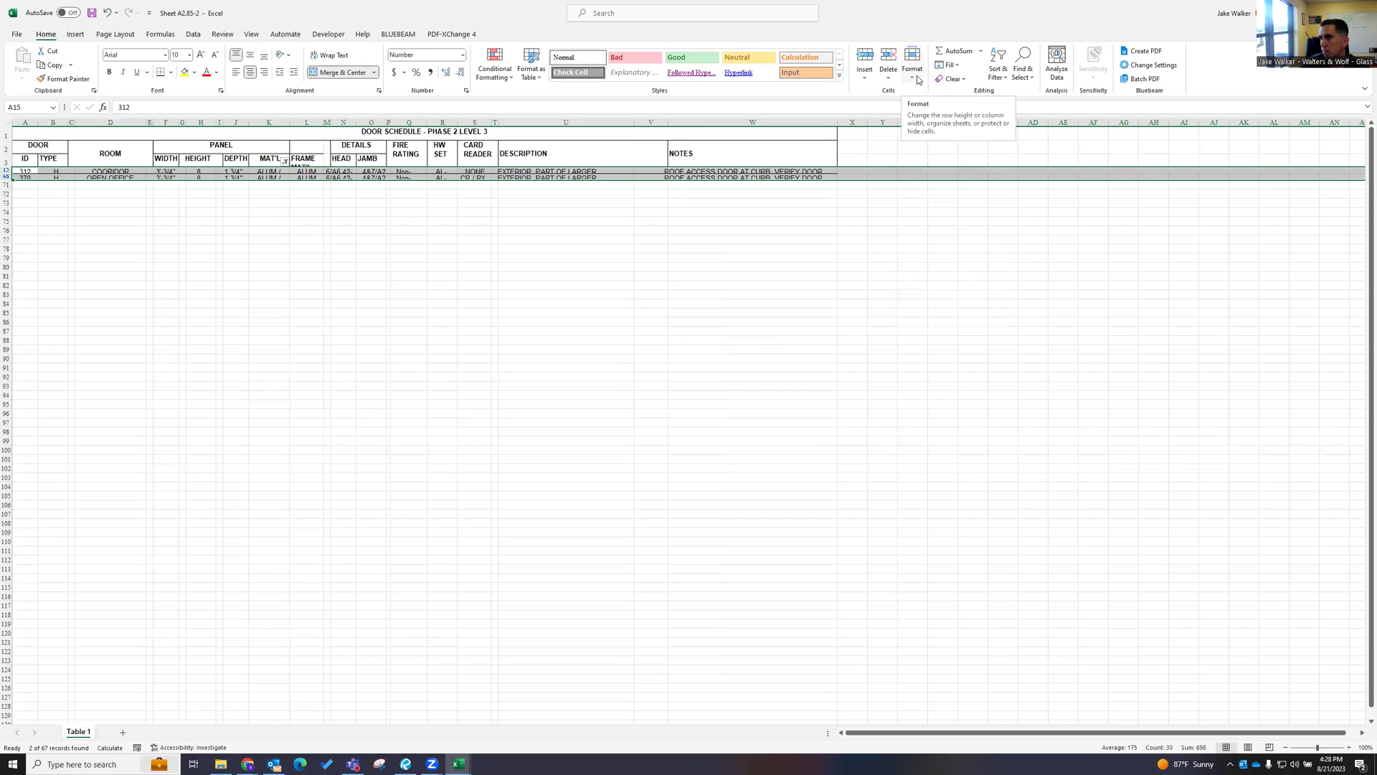
left_click(913, 81)
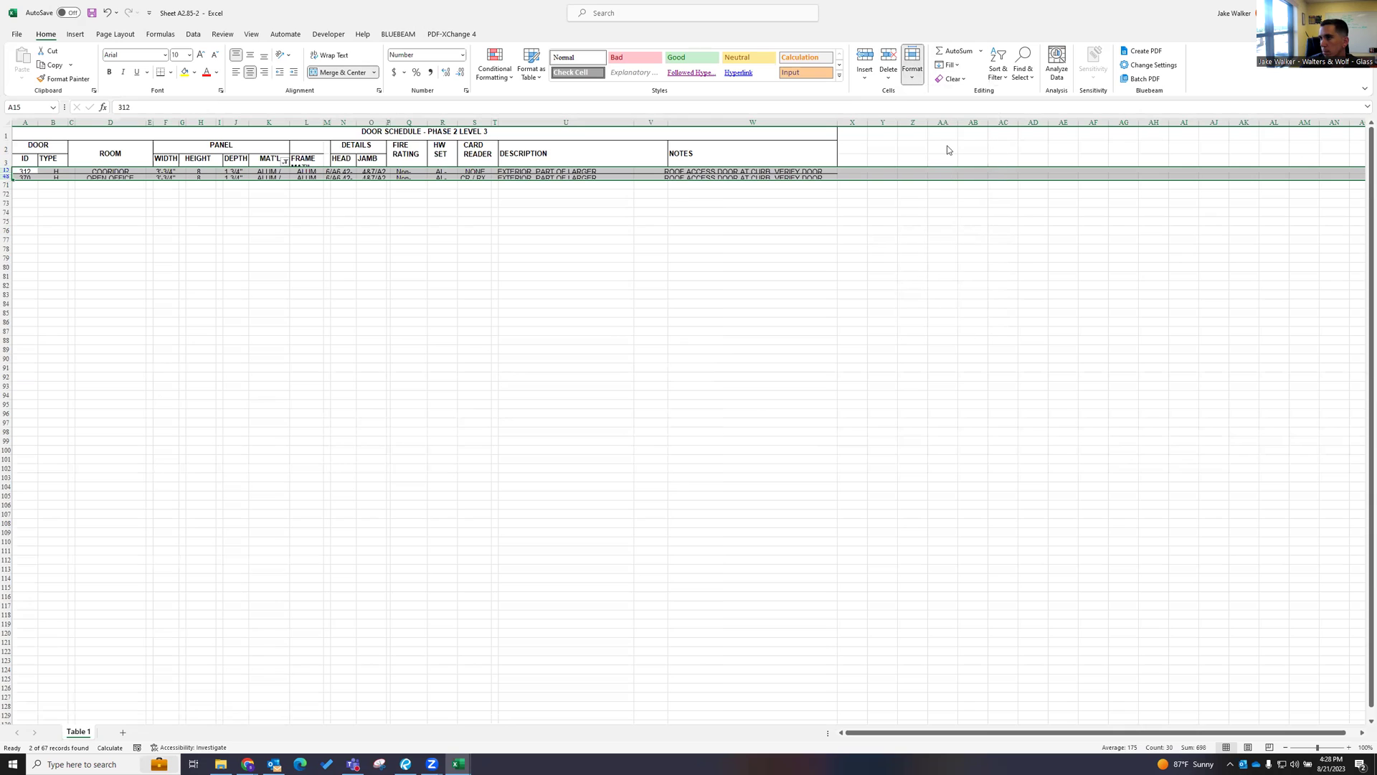
left_click(935, 125)
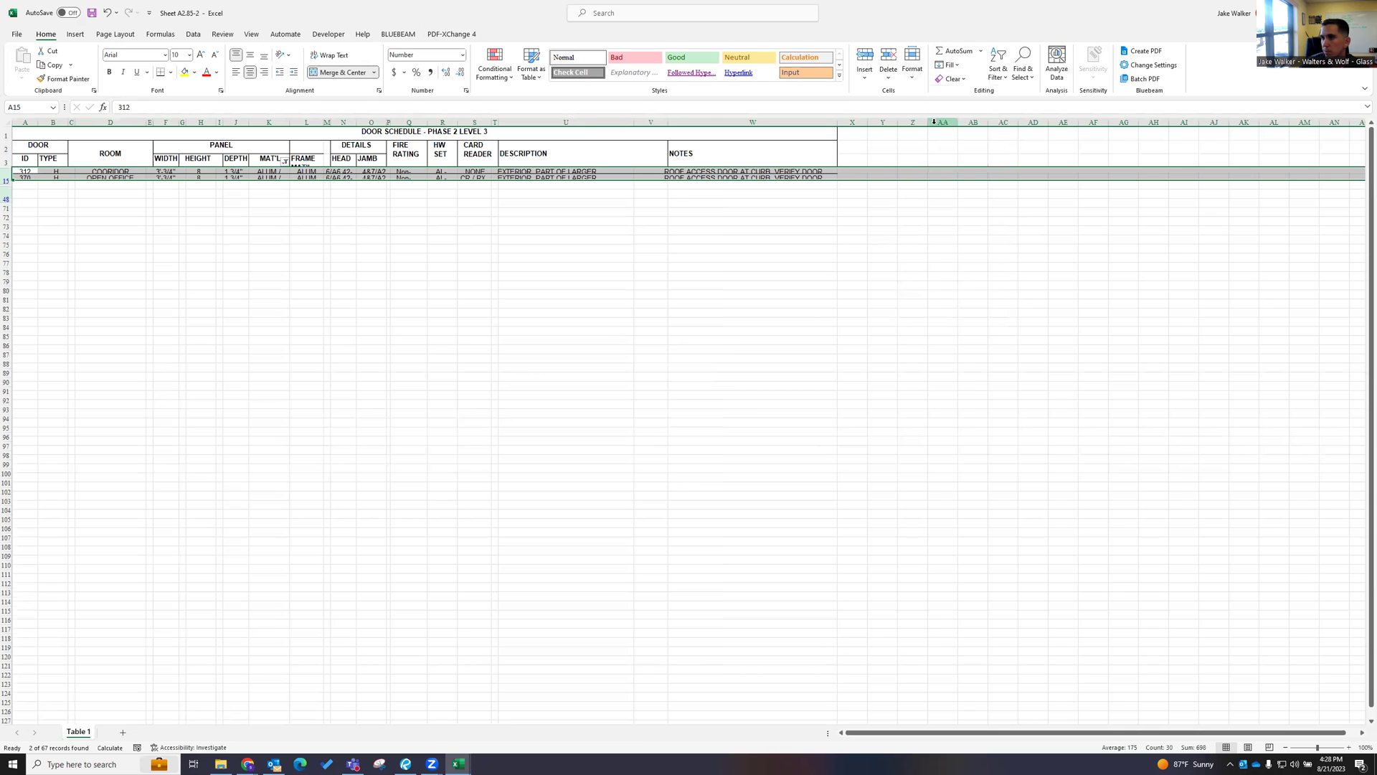
left_click(424, 291)
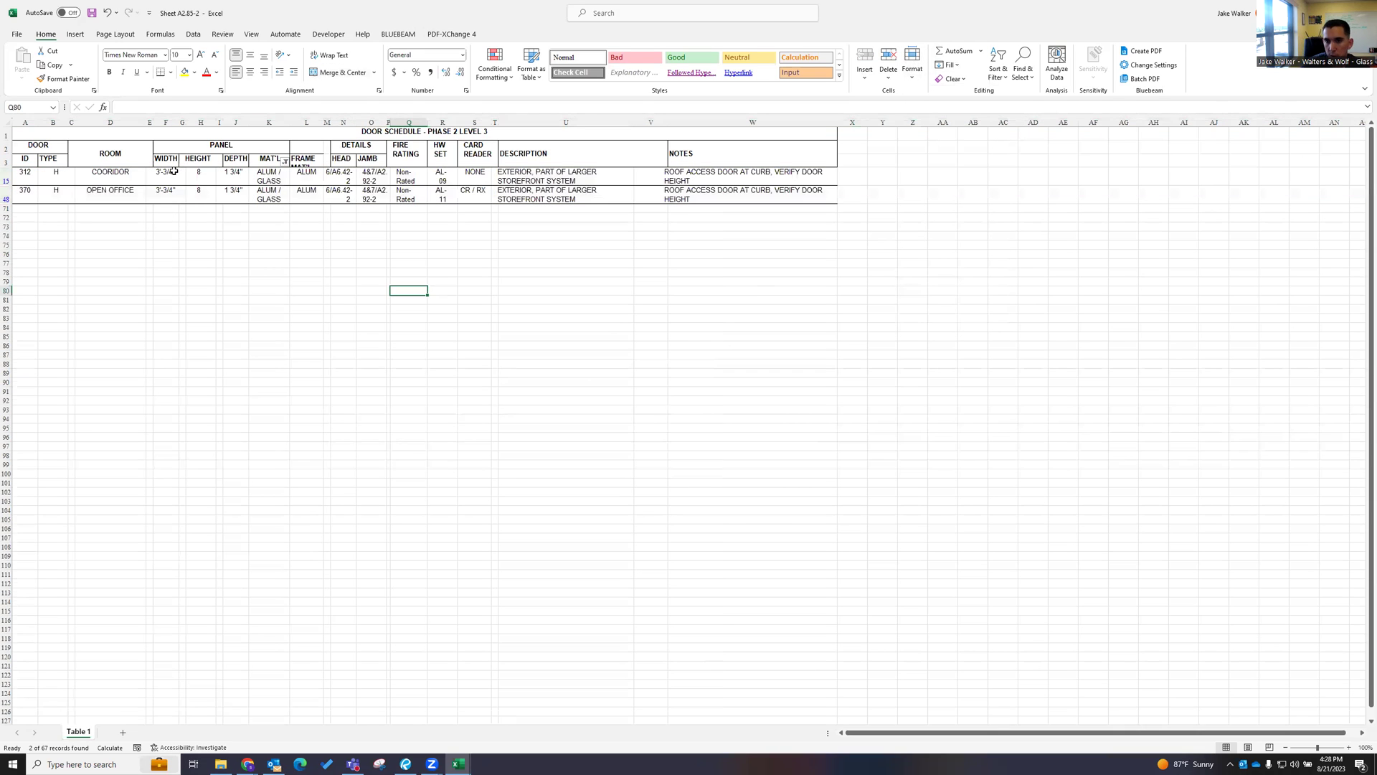